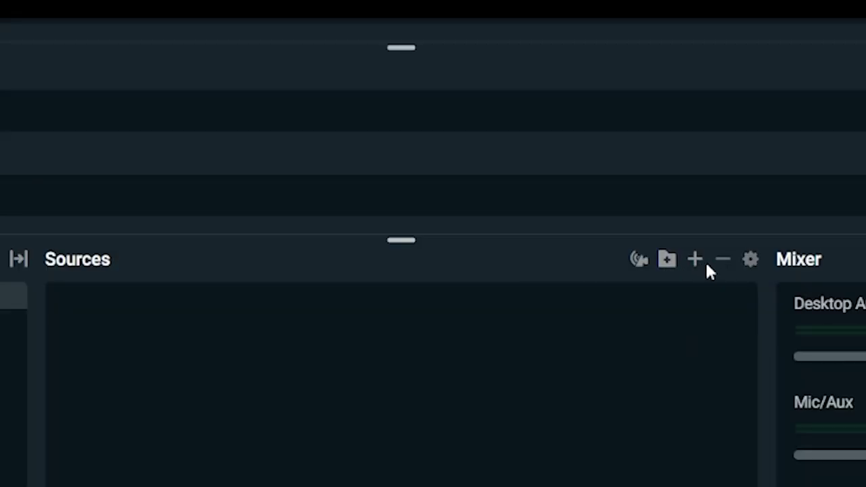
# Step: Browse the available source types and add a Video Capture Device source with its default name to New Scene
pyautogui.click(558, 361)
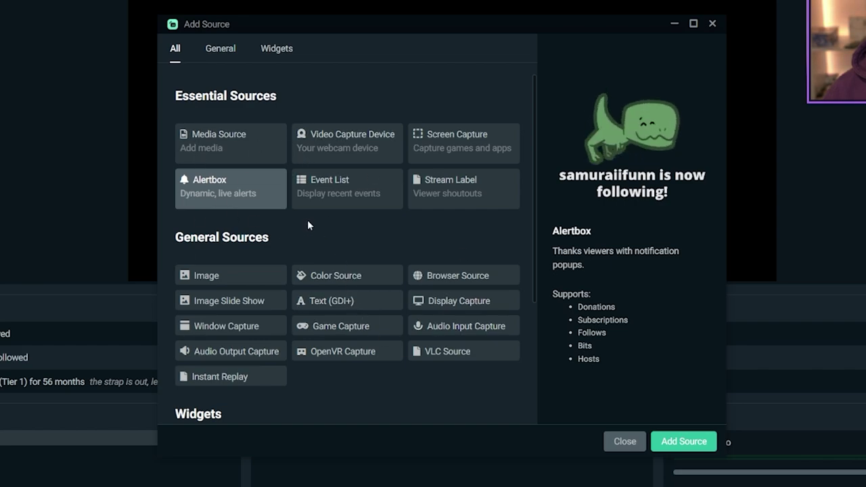
pyautogui.click(223, 53)
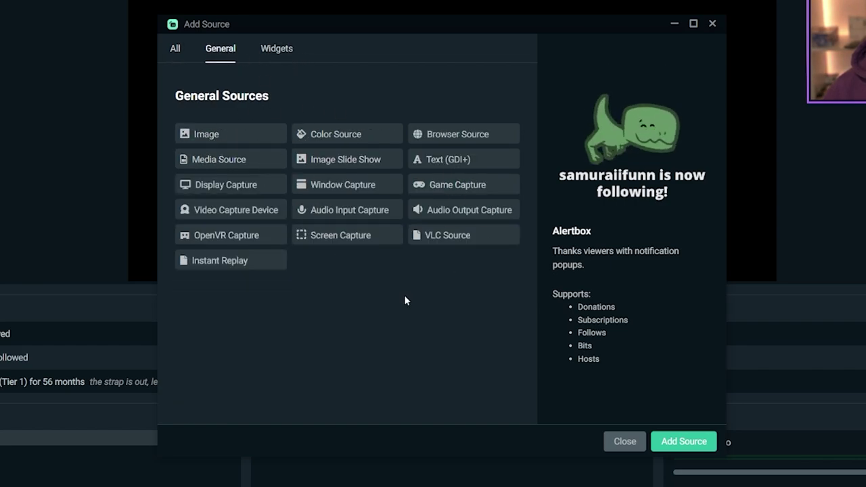
pyautogui.click(278, 50)
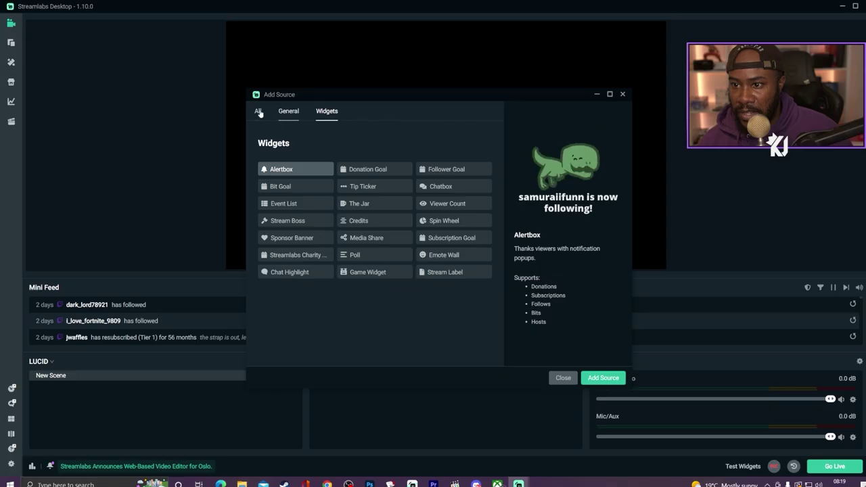
pyautogui.click(258, 112)
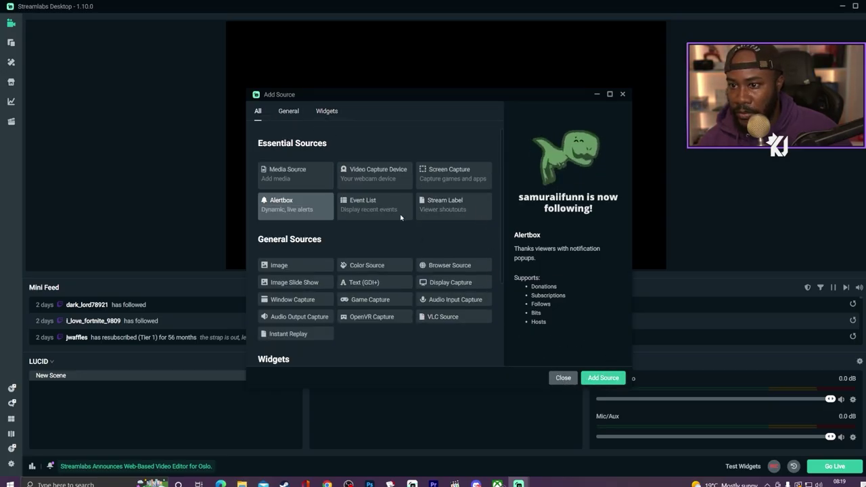
pyautogui.click(287, 112)
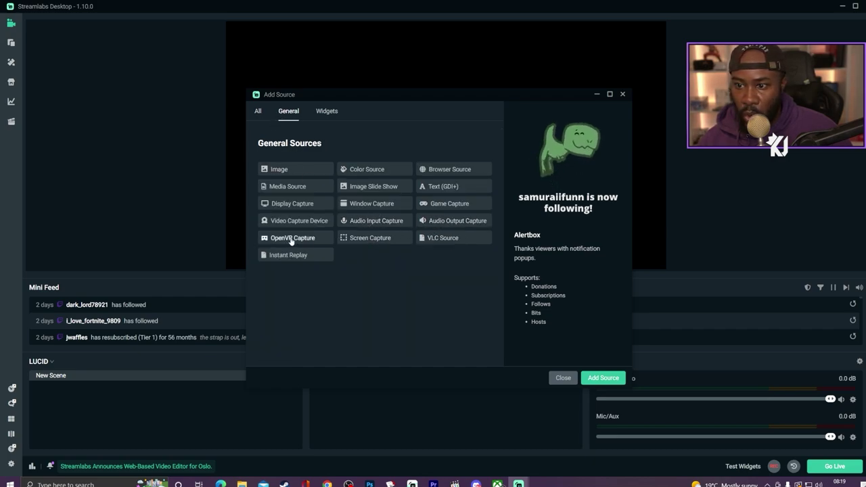
pyautogui.click(295, 227)
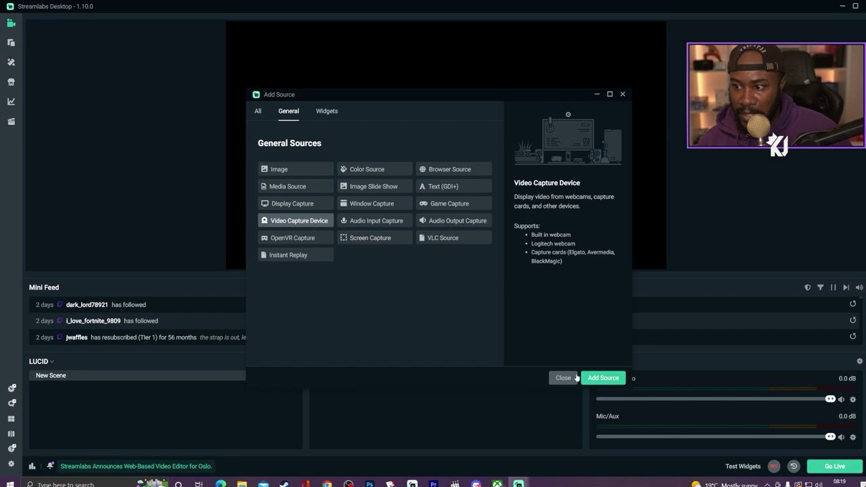
pyautogui.click(594, 379)
pyautogui.click(541, 297)
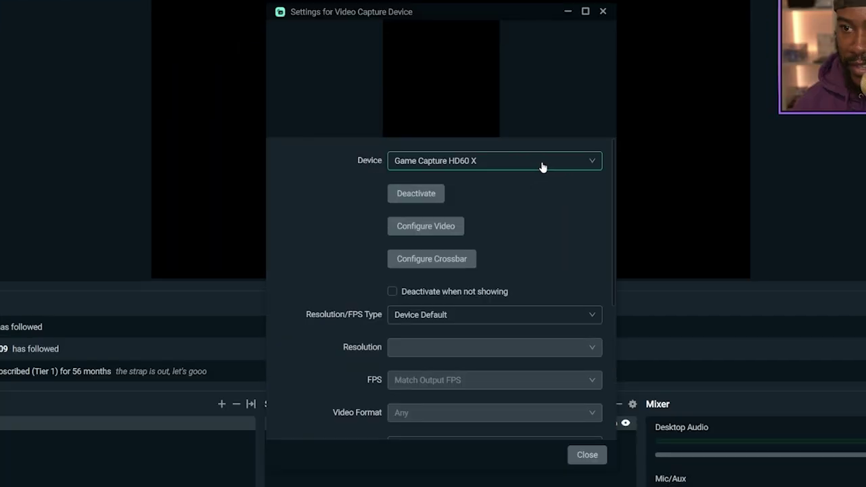
# Step: Set the capture source's device to Game Capture 4K60 Pro MK.2 with a custom resolution of 1920x1080
pyautogui.click(512, 185)
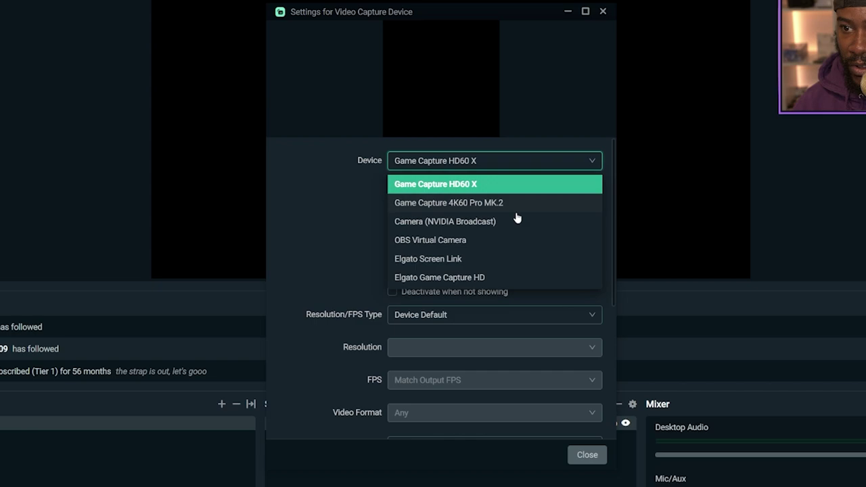
pyautogui.click(480, 203)
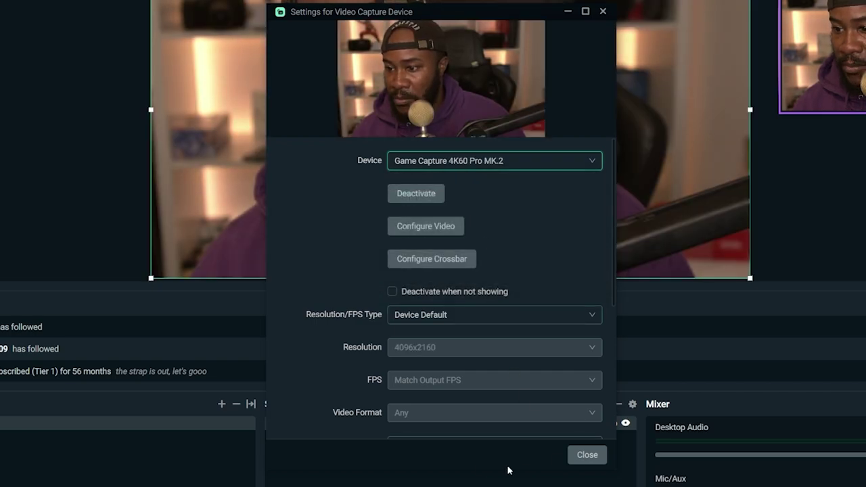
pyautogui.scroll(-3, 437, 329)
pyautogui.scroll(-1, 456, 318)
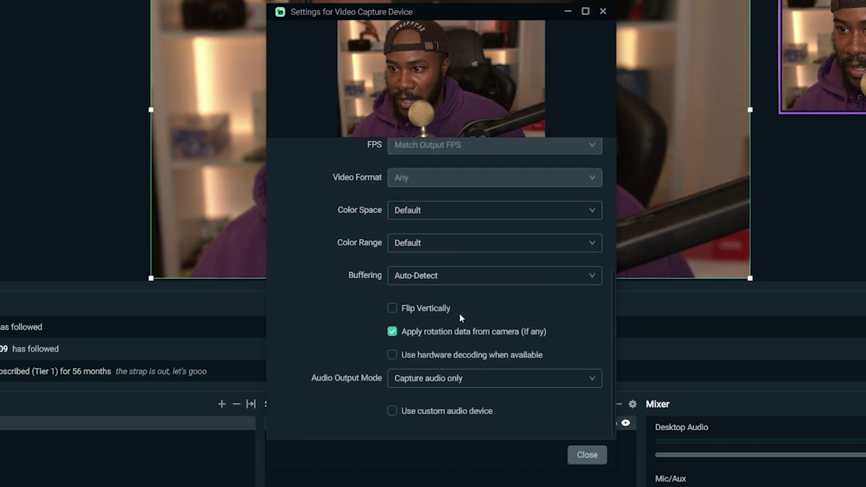
pyautogui.scroll(1, 470, 257)
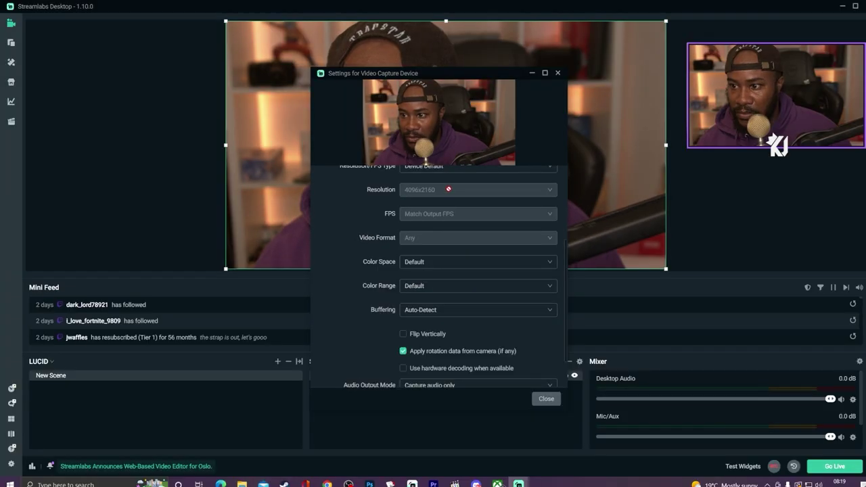
pyautogui.scroll(2, 522, 199)
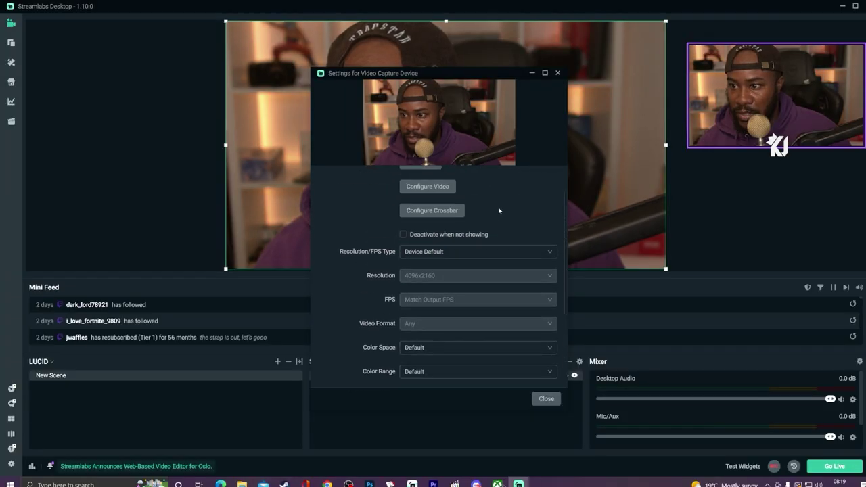
pyautogui.click(497, 252)
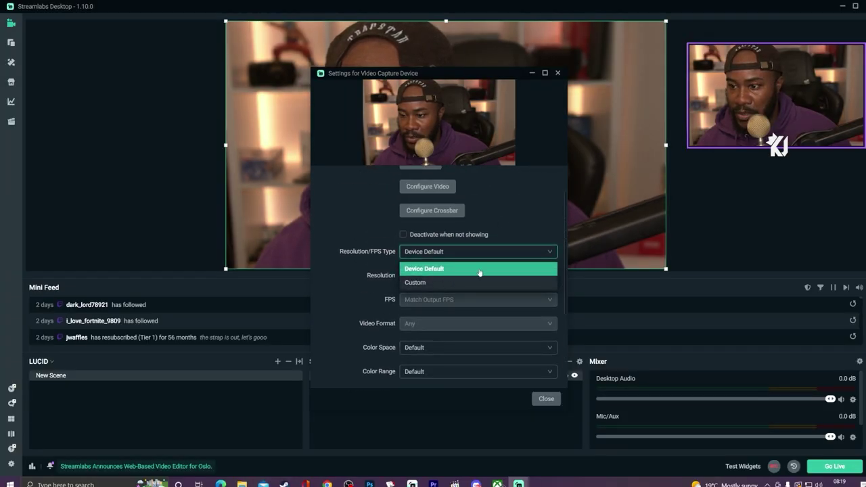
pyautogui.click(479, 282)
pyautogui.click(474, 276)
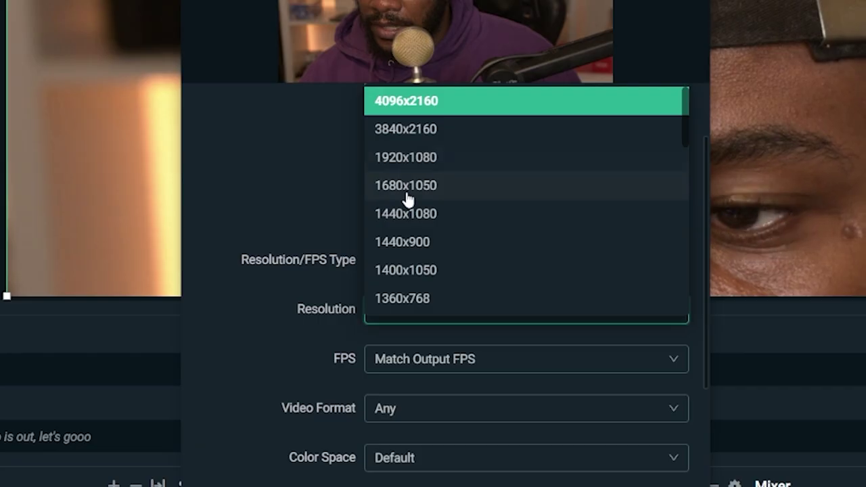
pyautogui.click(419, 201)
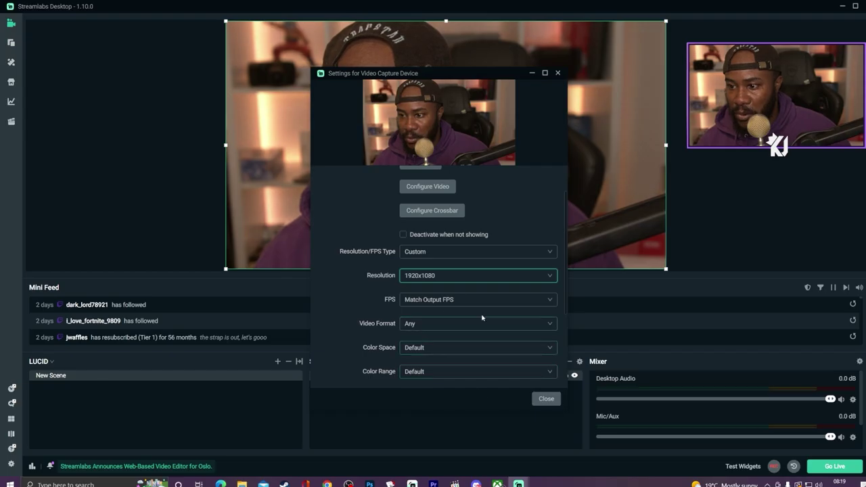
# Step: Choose Match Output FPS as the capture source's frame rate and close its settings
pyautogui.scroll(-2, 481, 318)
pyautogui.click(473, 257)
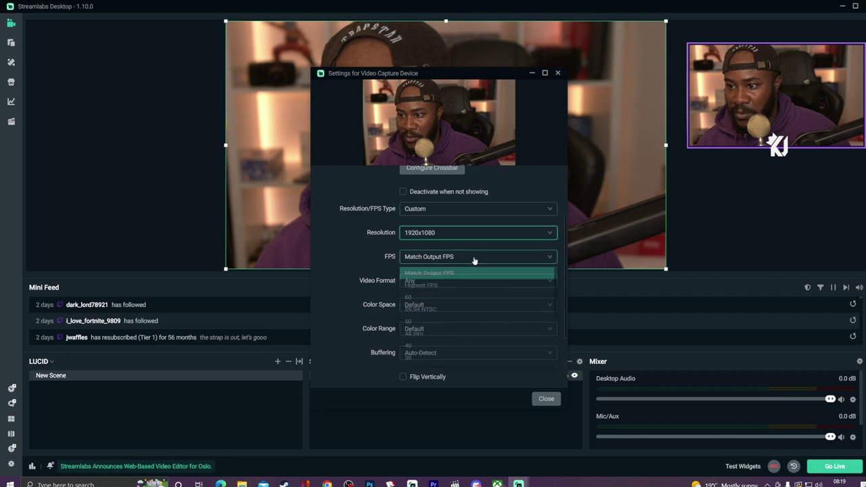
pyautogui.click(458, 267)
pyautogui.scroll(-3, 473, 331)
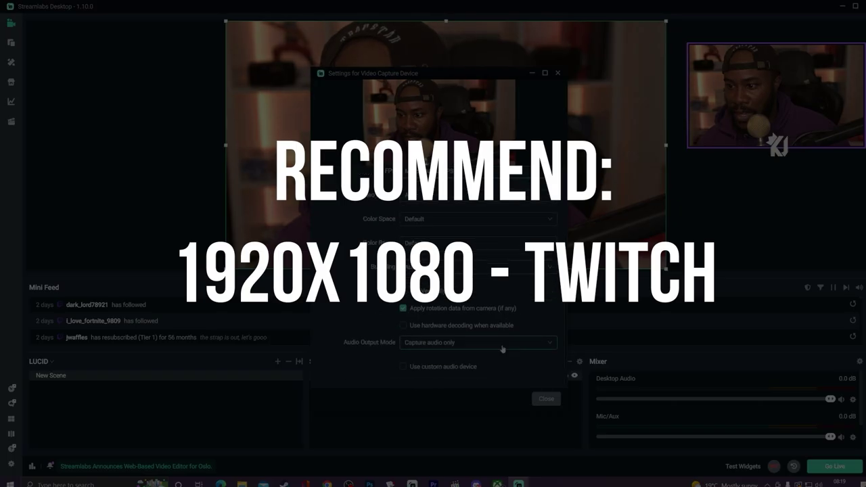
pyautogui.click(549, 399)
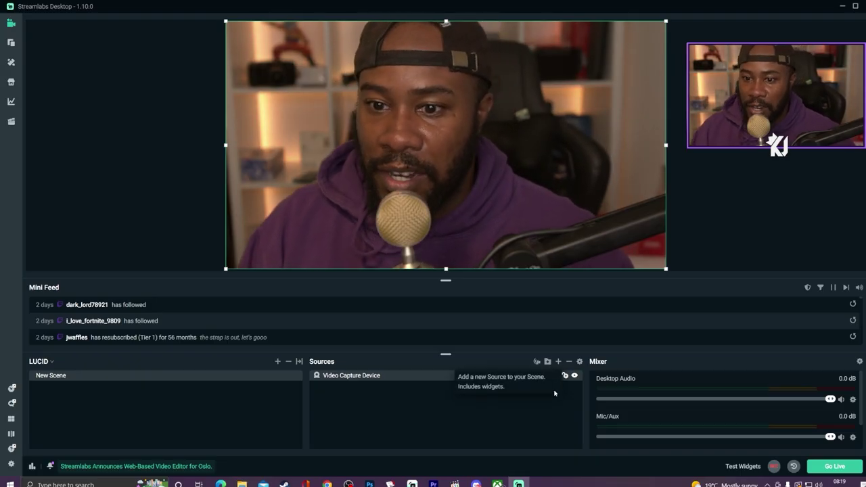
# Step: Hide the Video Capture Device source and add a Text (GDI+) source with its default name
pyautogui.click(574, 376)
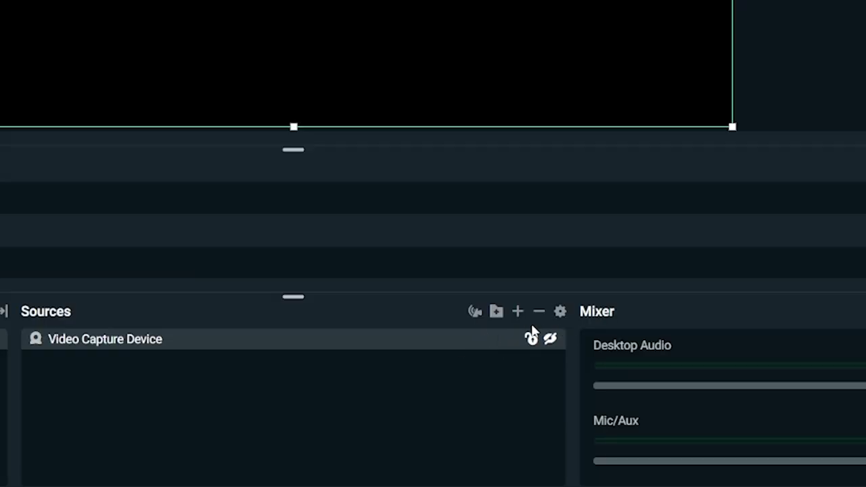
pyautogui.click(518, 311)
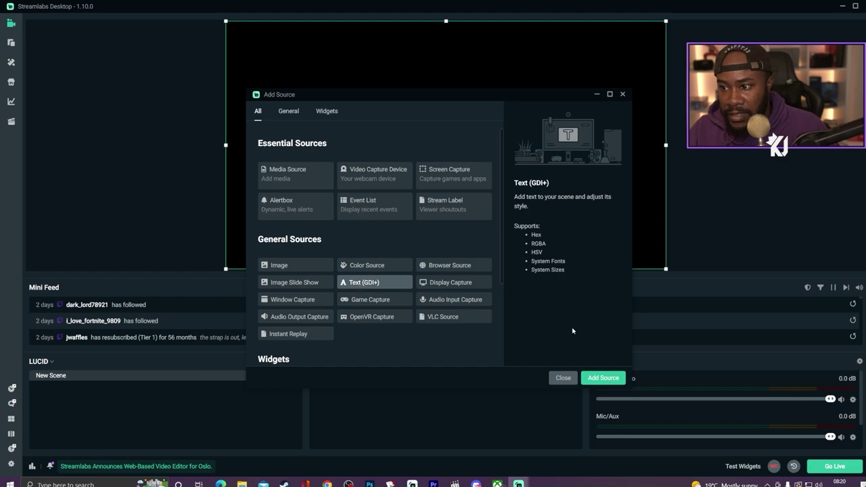
pyautogui.click(600, 377)
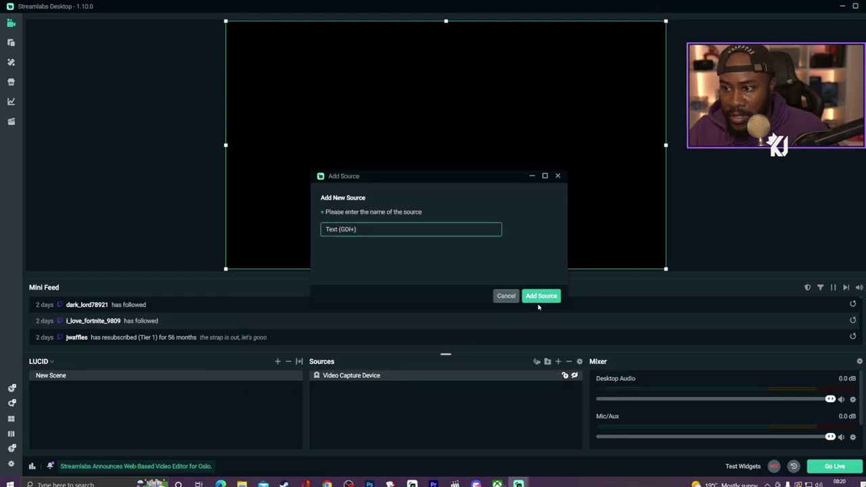
pyautogui.click(539, 296)
# Step: Enter "KING JAE RULES" as the content of the text source
pyautogui.click(424, 276)
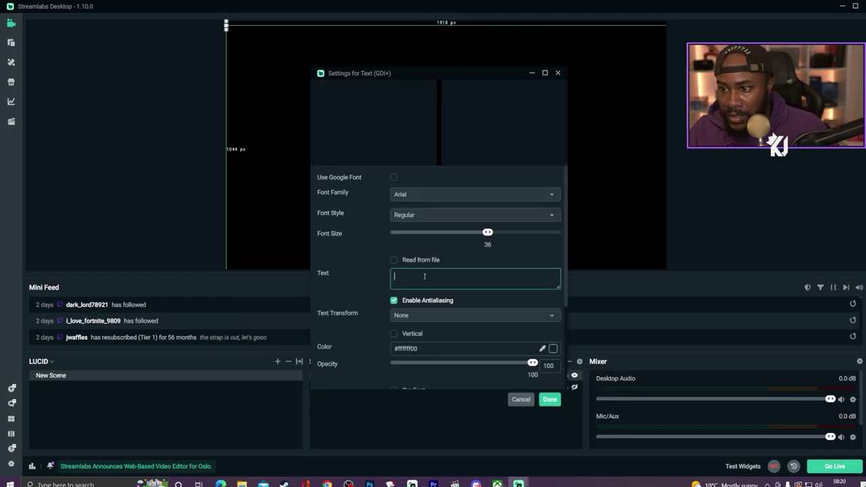
pyautogui.write('AS')
pyautogui.press('BackSpace')
pyautogui.press('BackSpace')
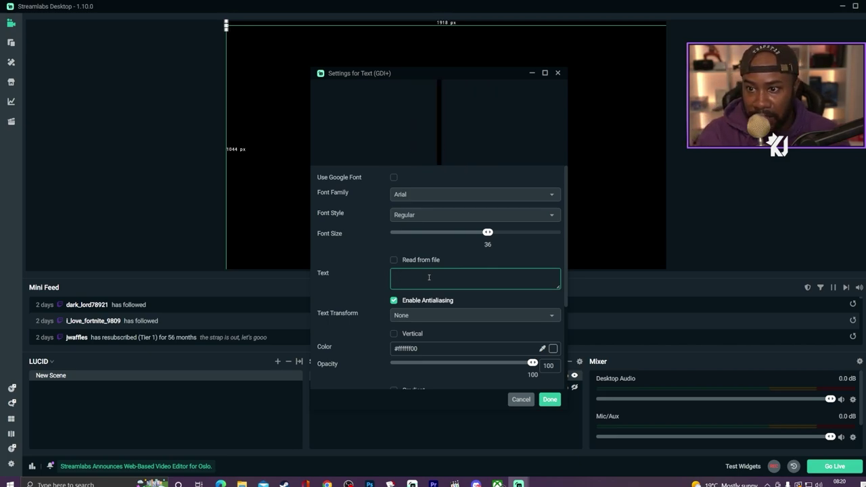
pyautogui.write('KING JAE RUL')
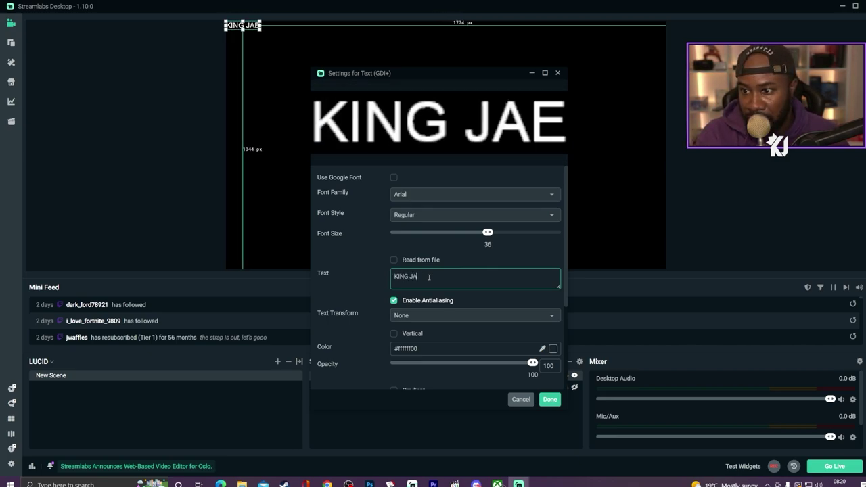
pyautogui.write('ES')
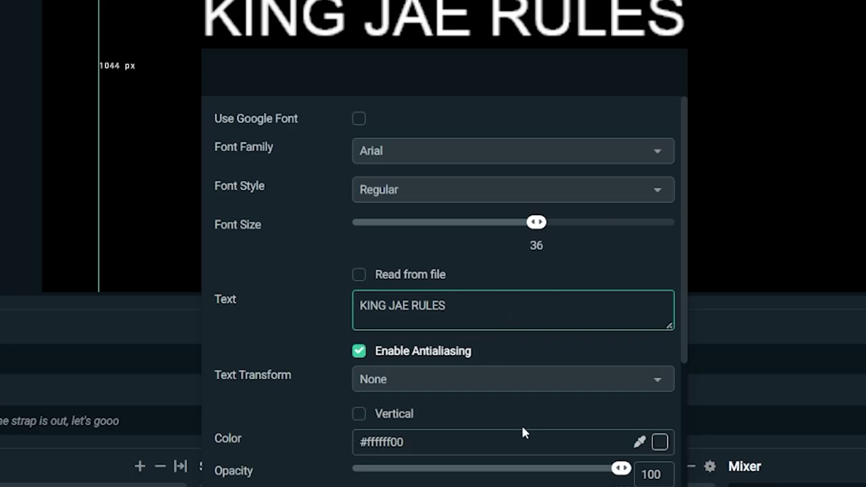
# Step: Set the text's font family to Bebas Kai and accept the text settings
pyautogui.click(524, 154)
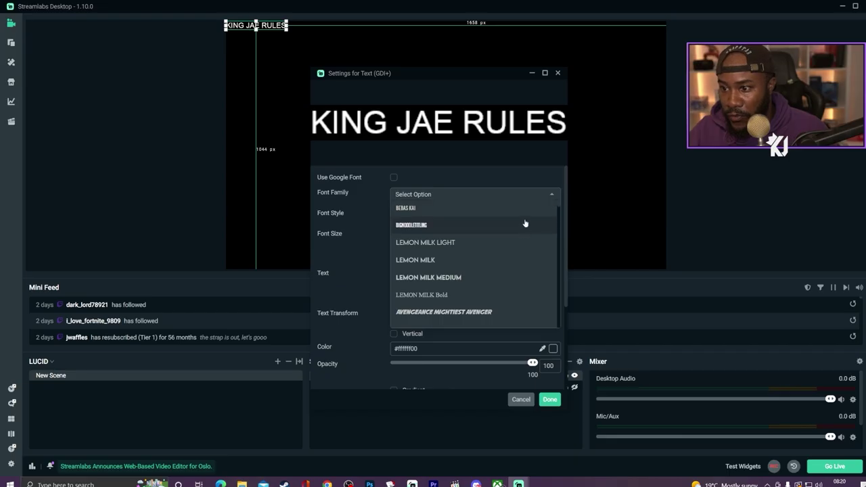
pyautogui.scroll(-10, 490, 276)
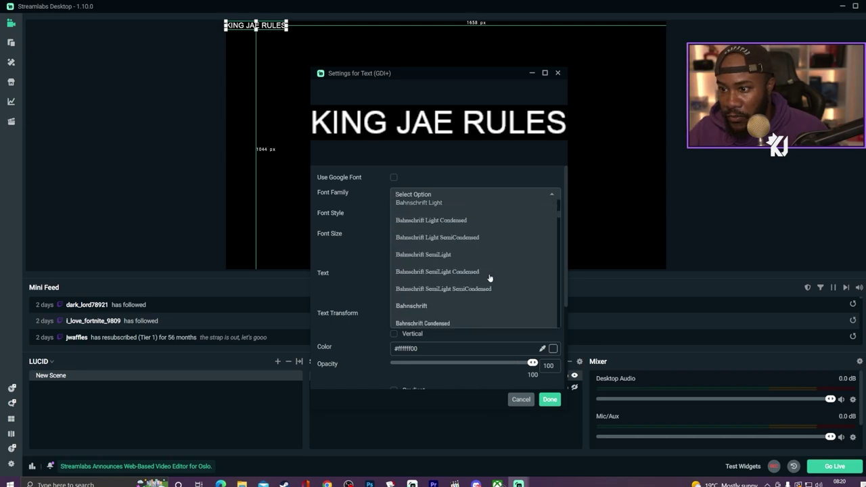
pyautogui.write('bebas')
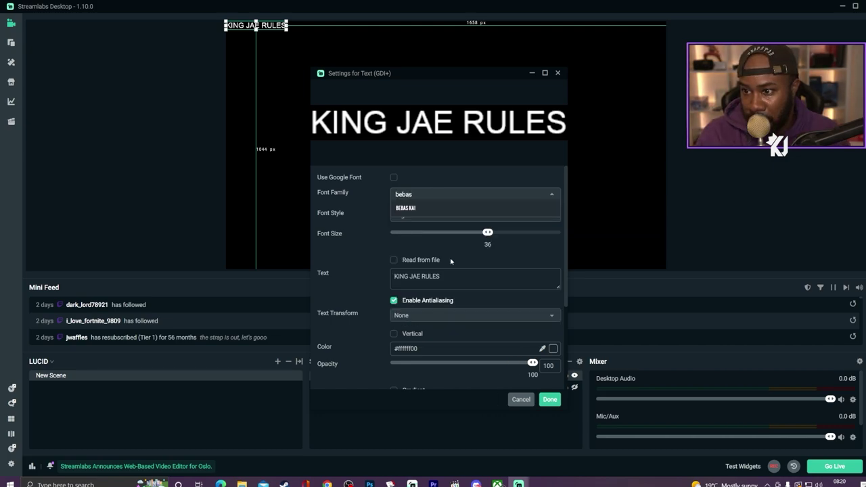
pyautogui.click(407, 208)
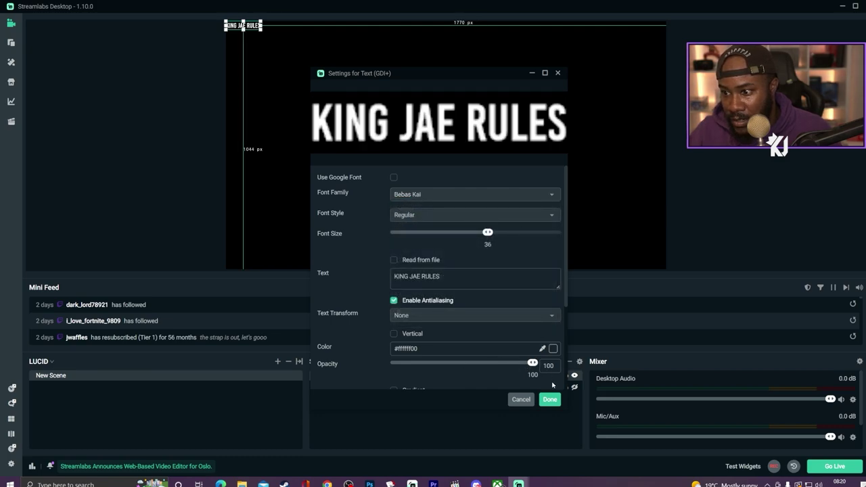
pyautogui.click(549, 399)
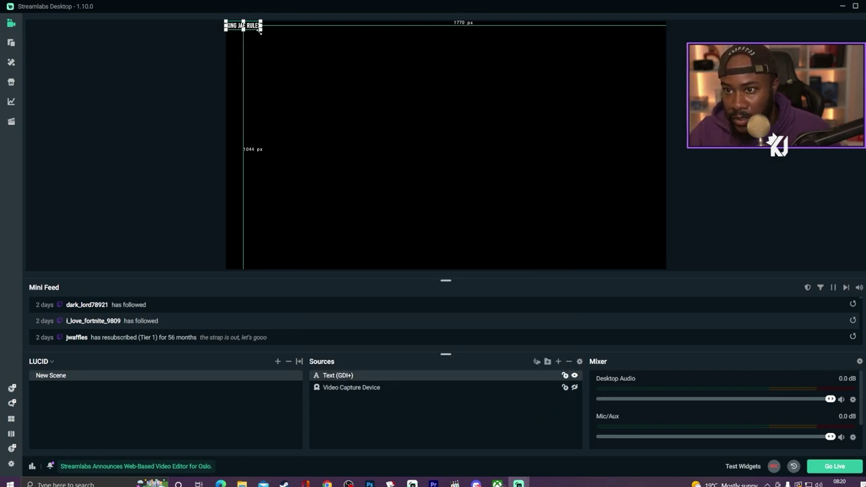
# Step: Resize the text and place it near the bottom centre of the canvas, about 60 px above the lower edge
pyautogui.moveTo(259, 31); pyautogui.dragTo(507, 81)
pyautogui.moveTo(360, 60); pyautogui.dragTo(425, 120)
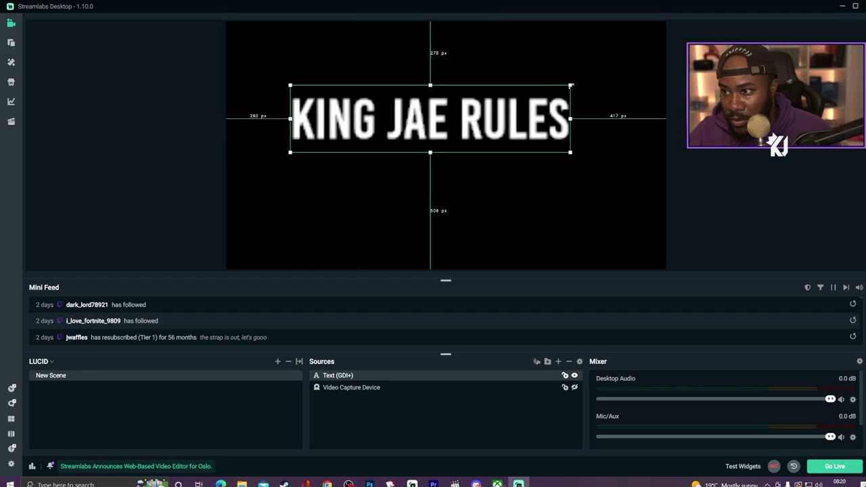
pyautogui.moveTo(571, 85); pyautogui.dragTo(458, 252)
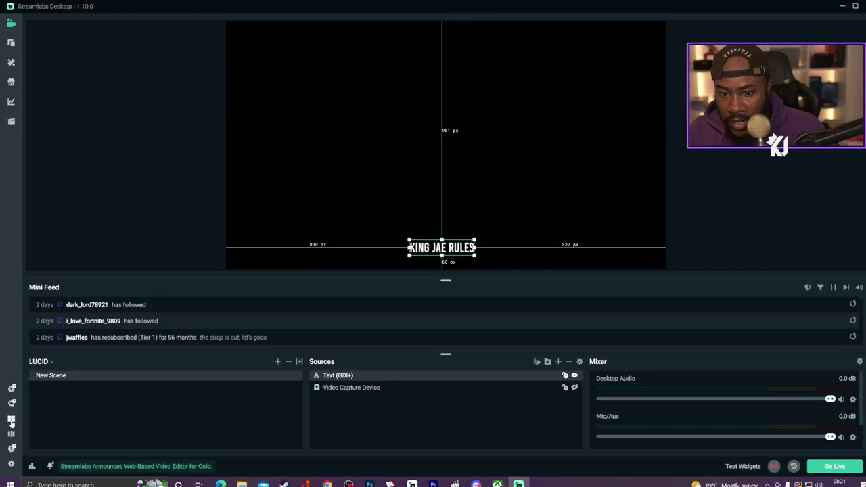
# Step: Apply and save the editor layout that puts Mini Feed and Audio Mixer in full-height columns beside the central Editor Display
pyautogui.click(20, 384)
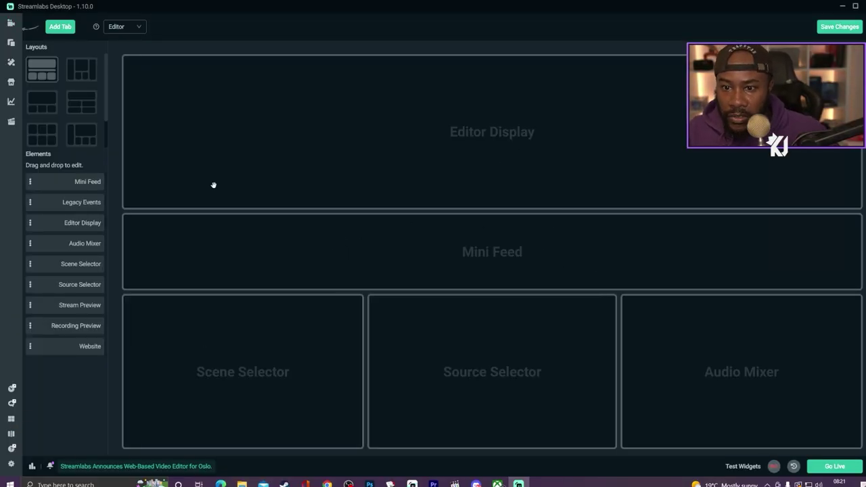
pyautogui.click(82, 76)
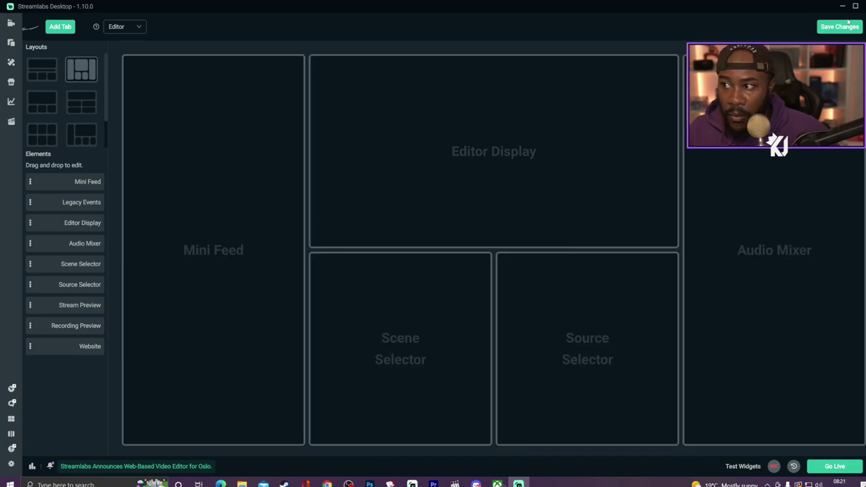
pyautogui.click(848, 26)
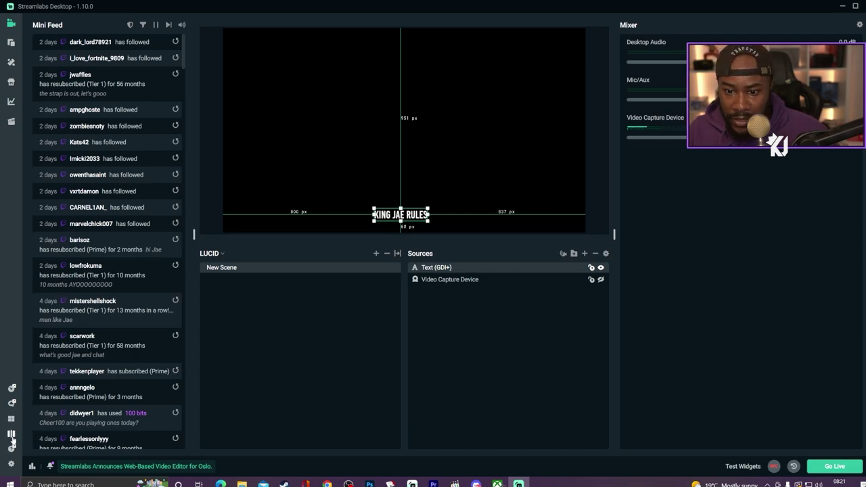
# Step: Turn on Studio Mode and save the layout stacking Editor Display and Mini Feed above Scene Selector, Source Selector and Audio Mixer
pyautogui.click(10, 433)
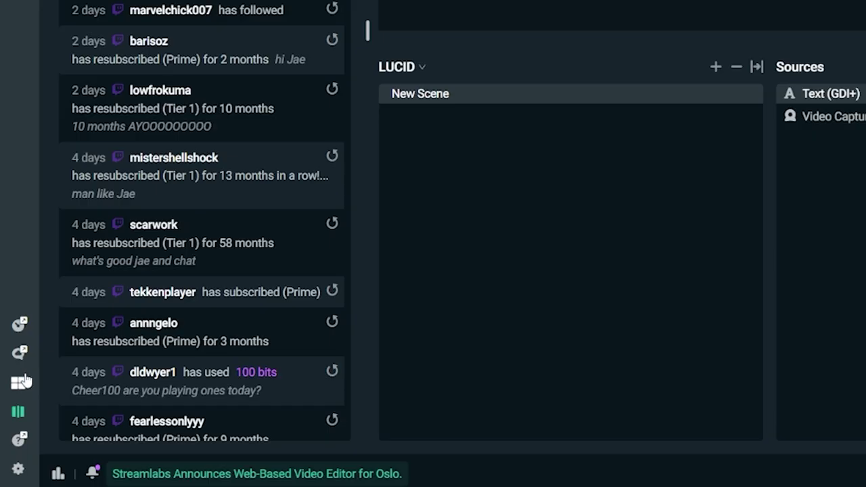
pyautogui.click(11, 419)
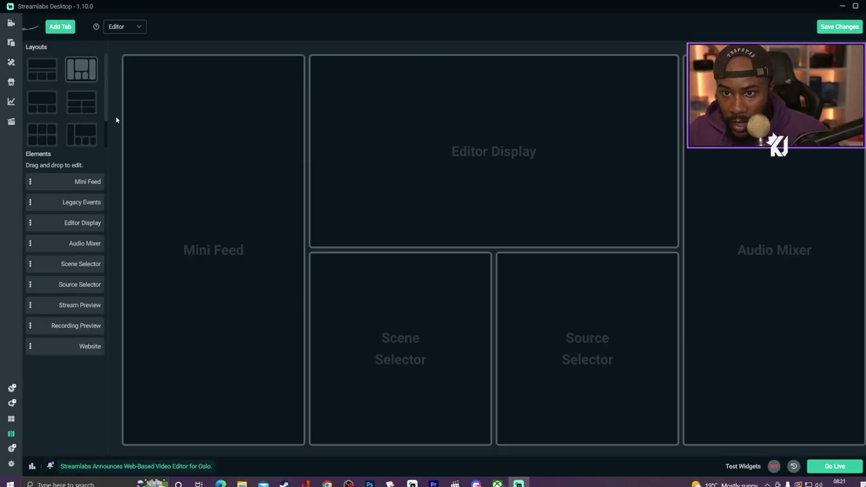
pyautogui.click(48, 77)
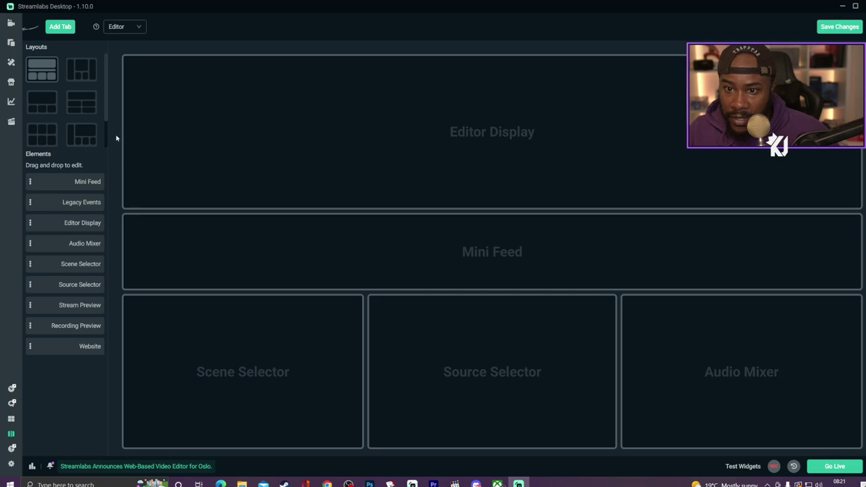
pyautogui.click(837, 28)
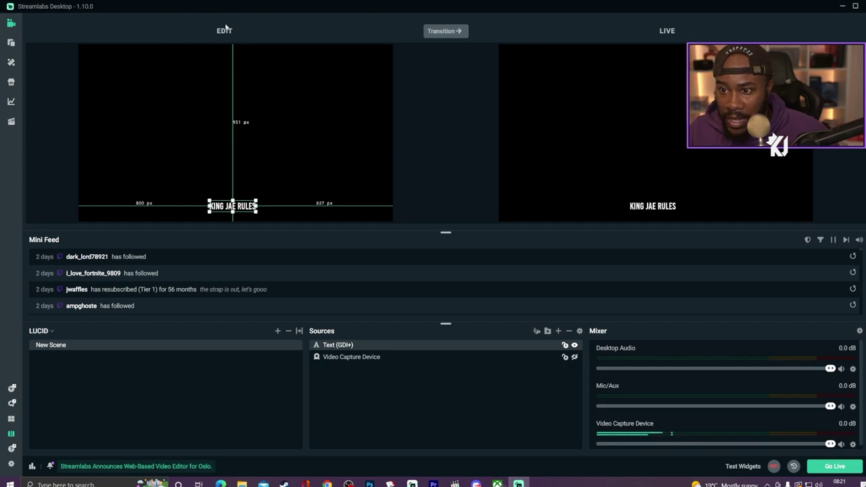
# Step: Move the text to about 368 px above the edit canvas's lower edge, transition it to live, and reposition it about 128 px above that edge
pyautogui.moveTo(232, 210); pyautogui.dragTo(246, 155)
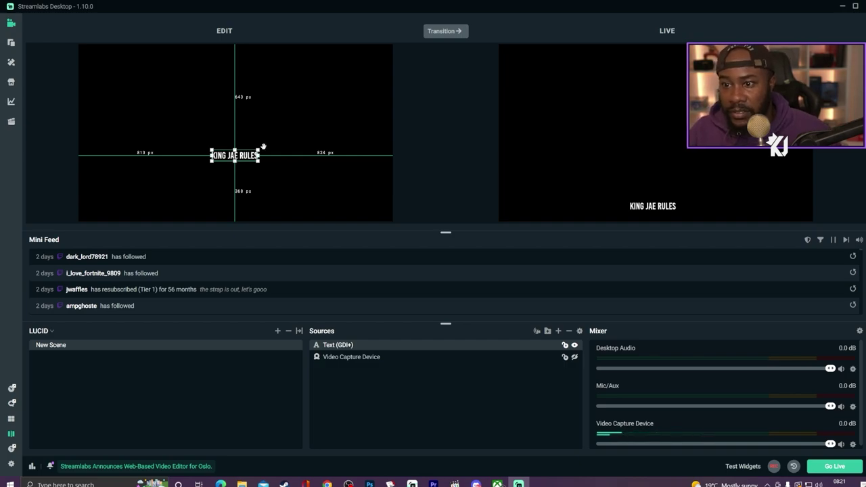
pyautogui.click(449, 31)
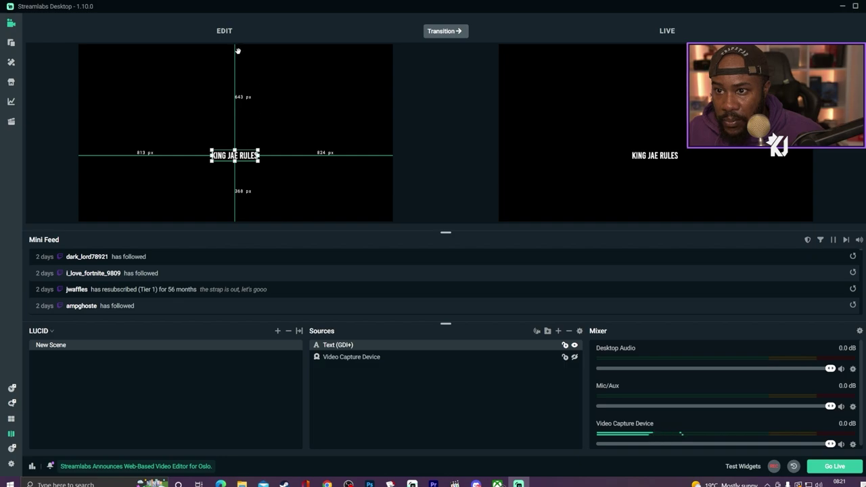
pyautogui.moveTo(235, 157); pyautogui.dragTo(215, 196)
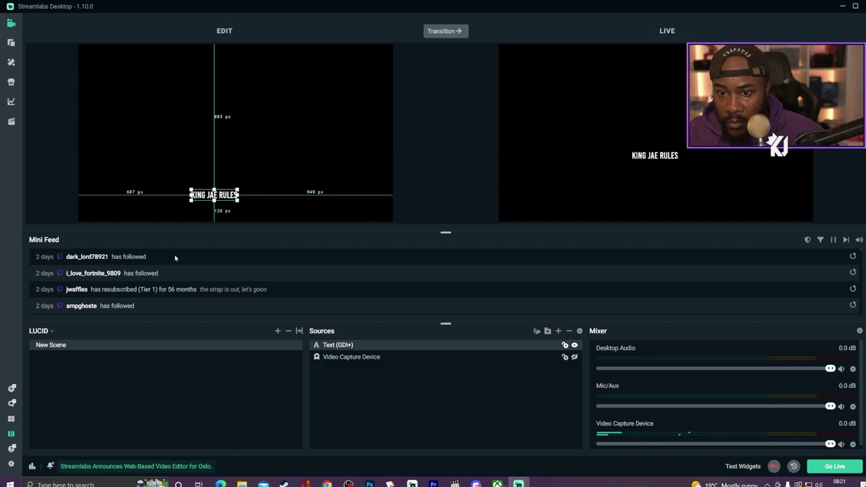
# Step: Apply and save the editor layout with a full-width Editor Display above Mini Feed, Scene Selector and Source Selector
pyautogui.click(11, 421)
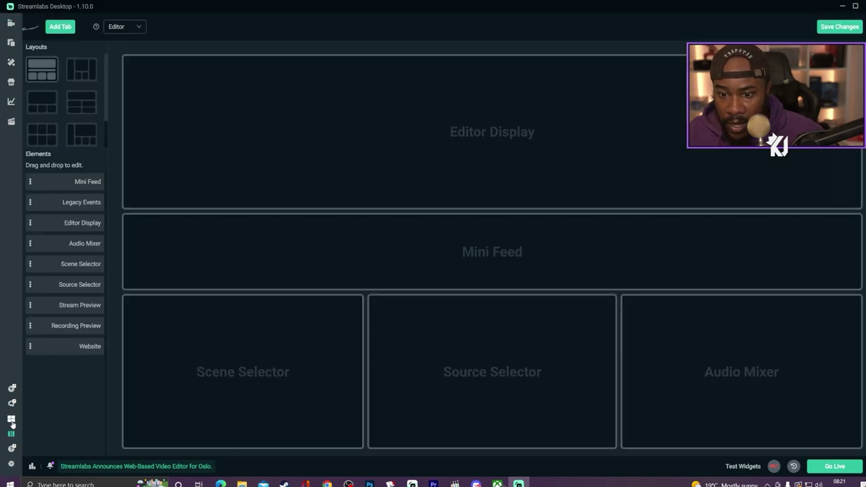
pyautogui.click(52, 106)
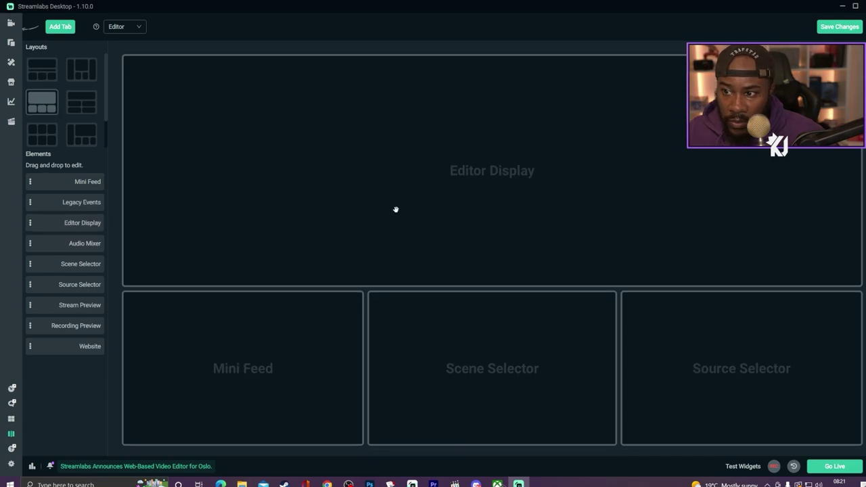
pyautogui.click(846, 29)
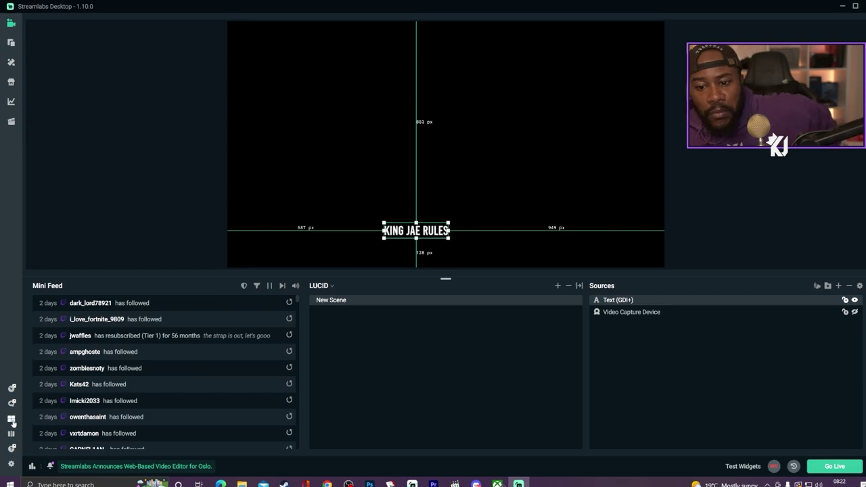
# Step: Try moving the text in Studio Mode, leave that mode, and centre the text horizontally about 367 px above the canvas's lower edge
pyautogui.click(11, 434)
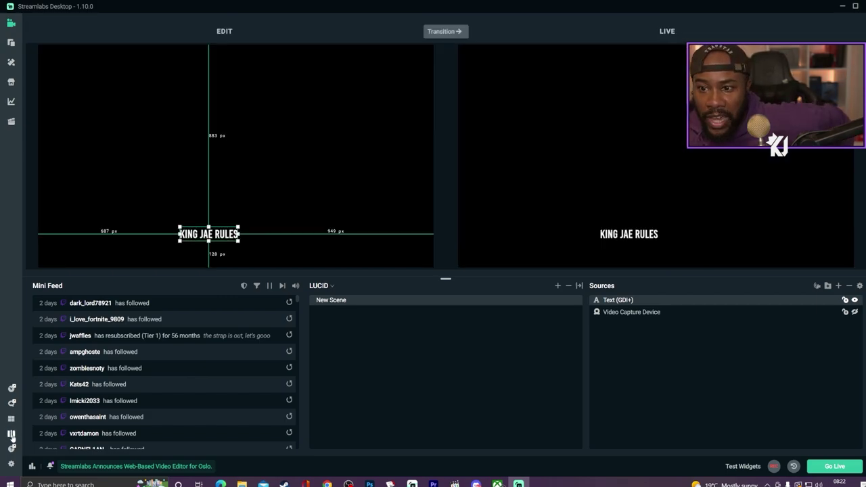
pyautogui.moveTo(229, 233); pyautogui.dragTo(308, 168)
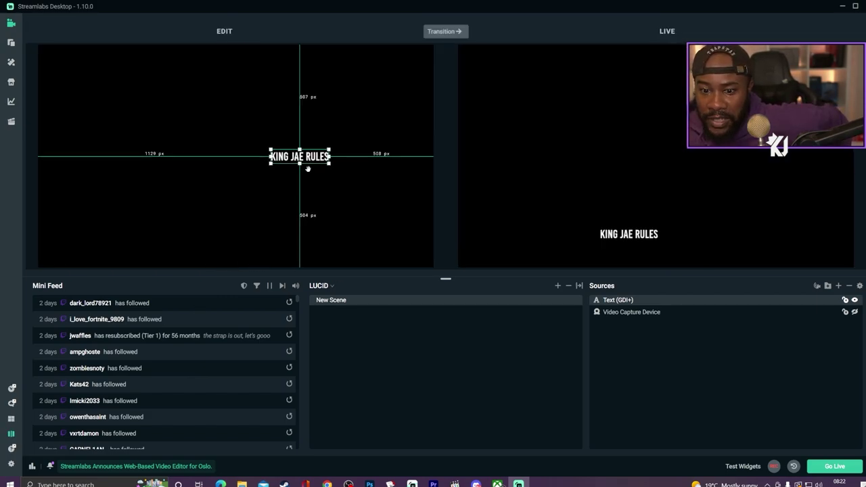
pyautogui.click(11, 434)
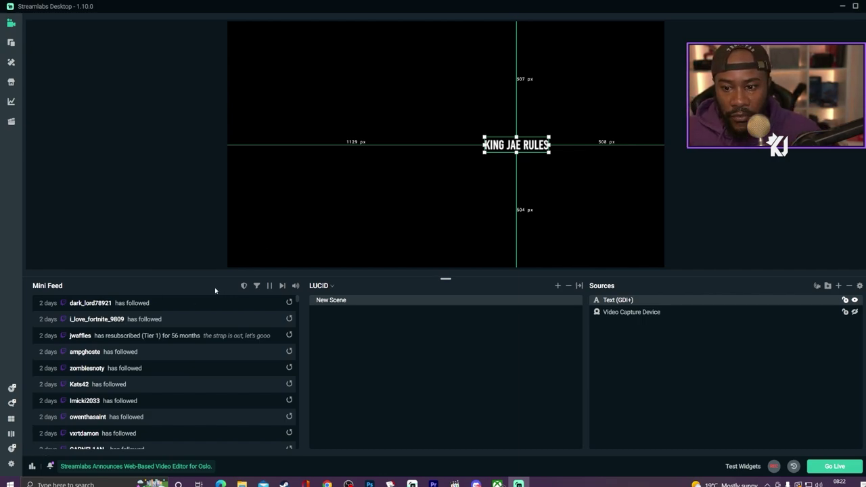
pyautogui.moveTo(524, 144); pyautogui.dragTo(454, 176)
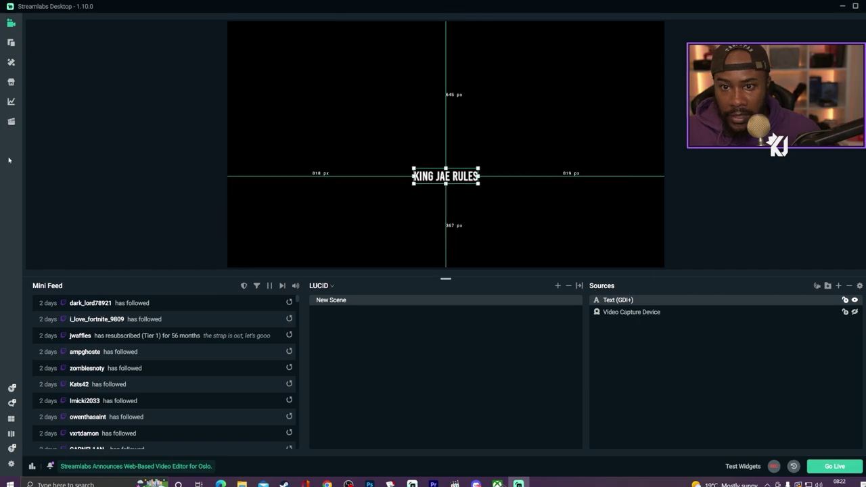
# Step: Look through the Highlighter, the growth dashboard with goals and stream statistics, and the app store
pyautogui.click(10, 122)
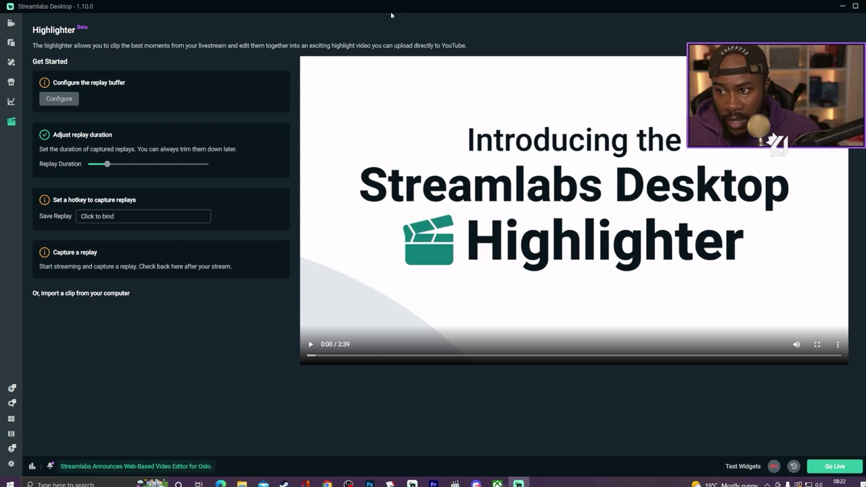
pyautogui.click(12, 102)
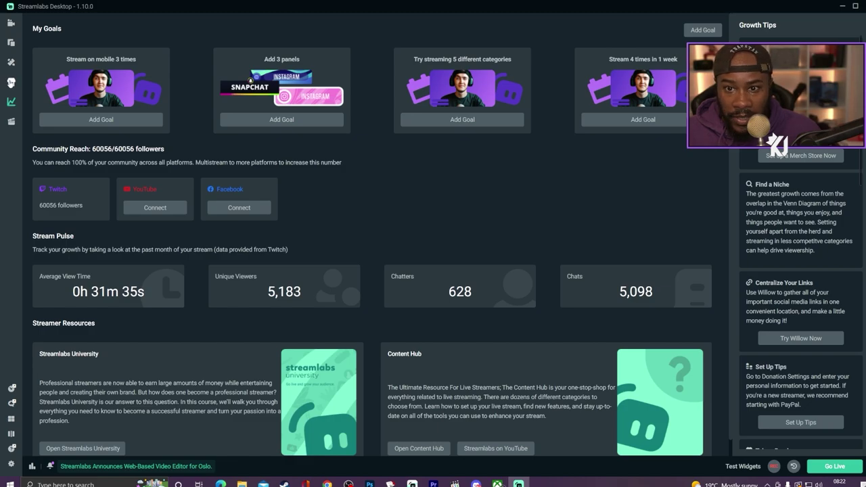
pyautogui.click(11, 82)
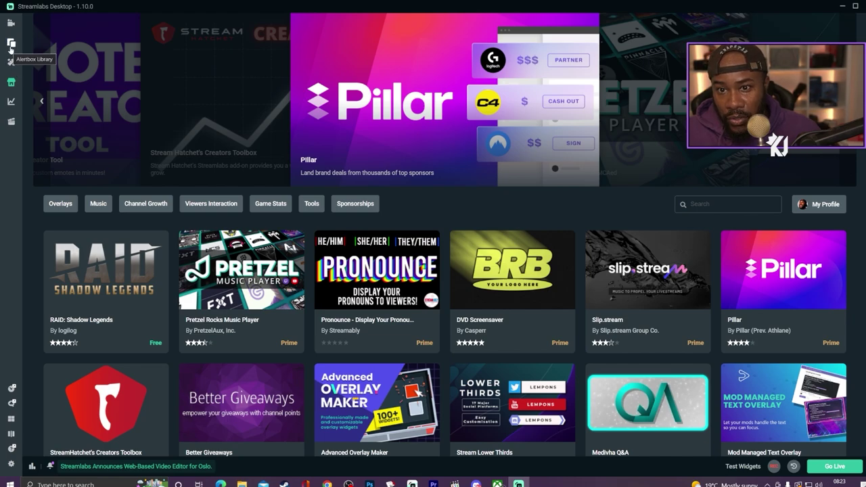
# Step: Install the New Gen X scene theme with the green X artwork by StreamSpell from the Most Popular overlay themes
pyautogui.click(11, 62)
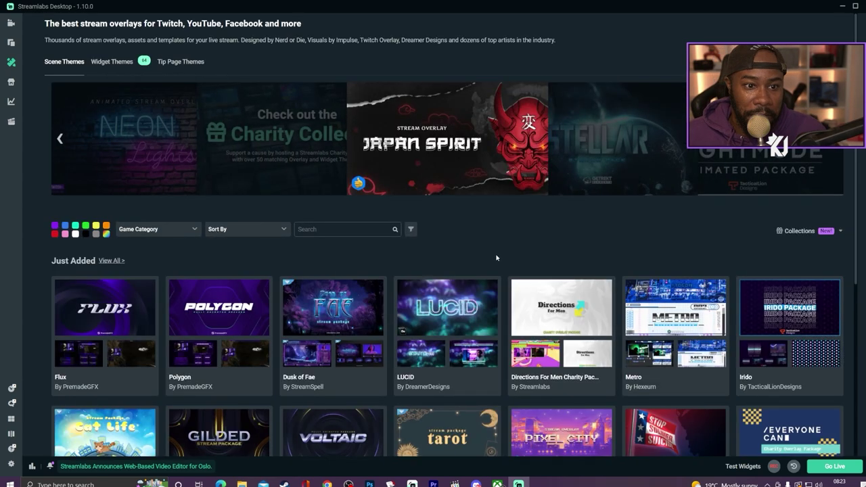
pyautogui.scroll(-3, 496, 258)
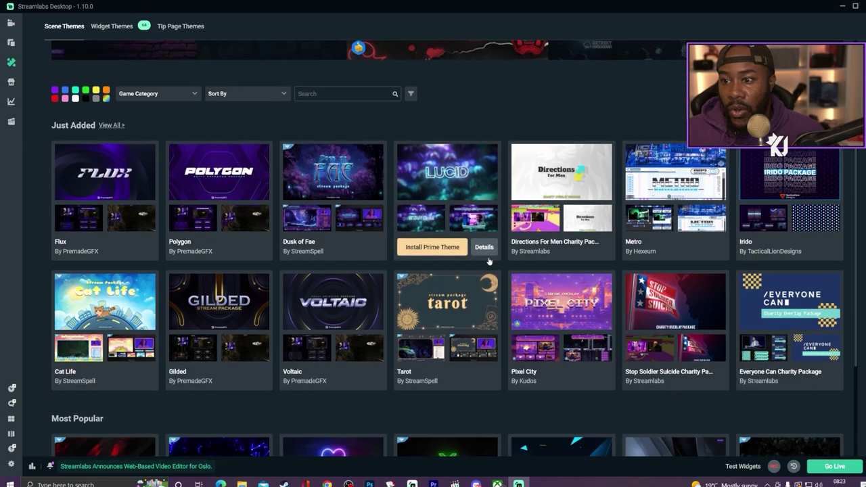
pyautogui.scroll(-1, 488, 261)
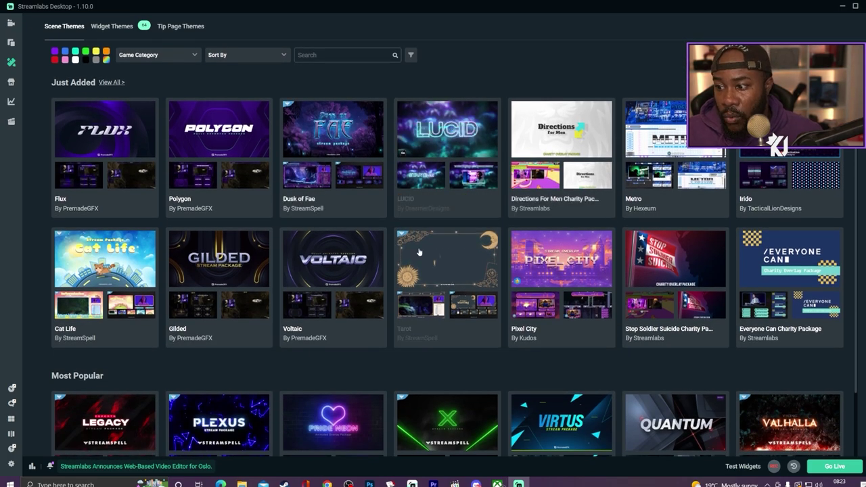
pyautogui.scroll(-2, 418, 253)
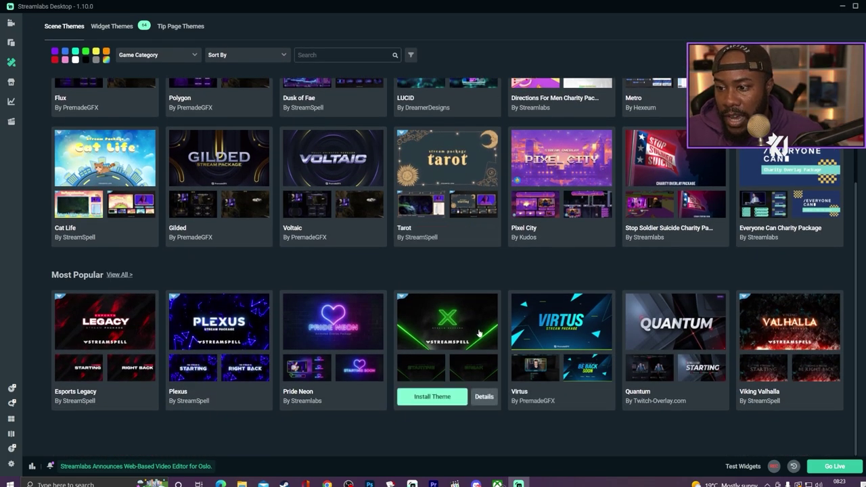
pyautogui.click(437, 397)
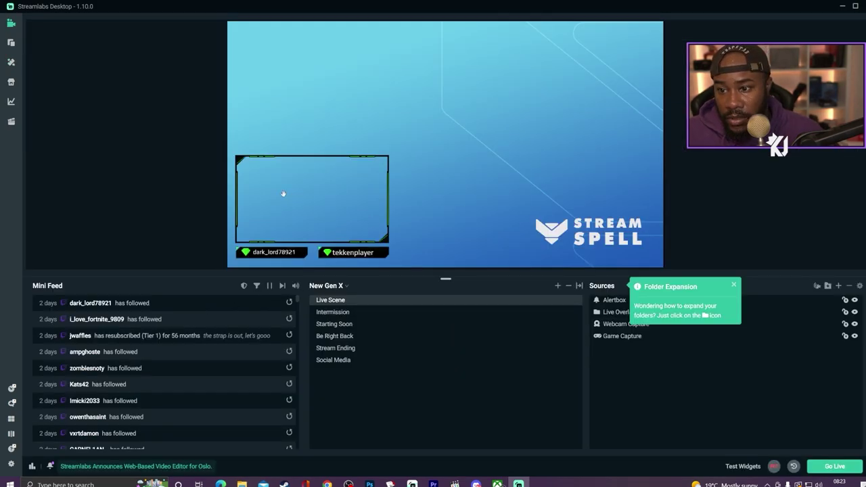
# Step: Preview the Intermission, Starting Soon and Stream Ending scenes of the installed theme
pyautogui.click(344, 317)
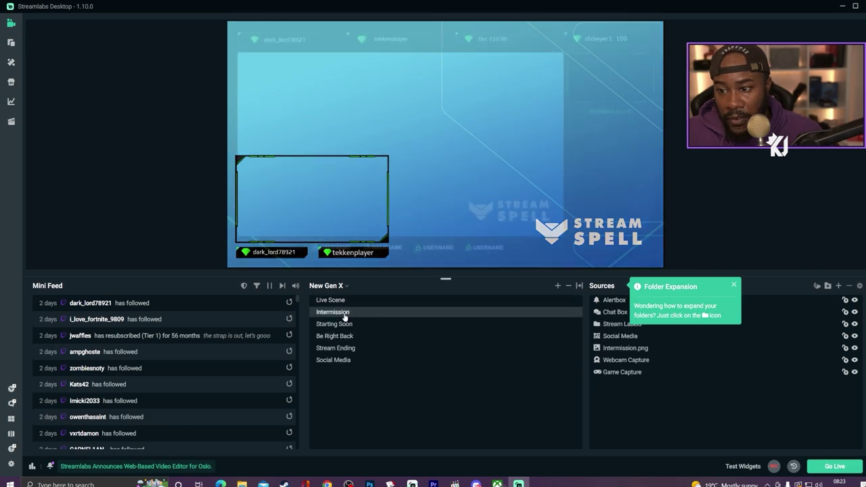
pyautogui.click(345, 324)
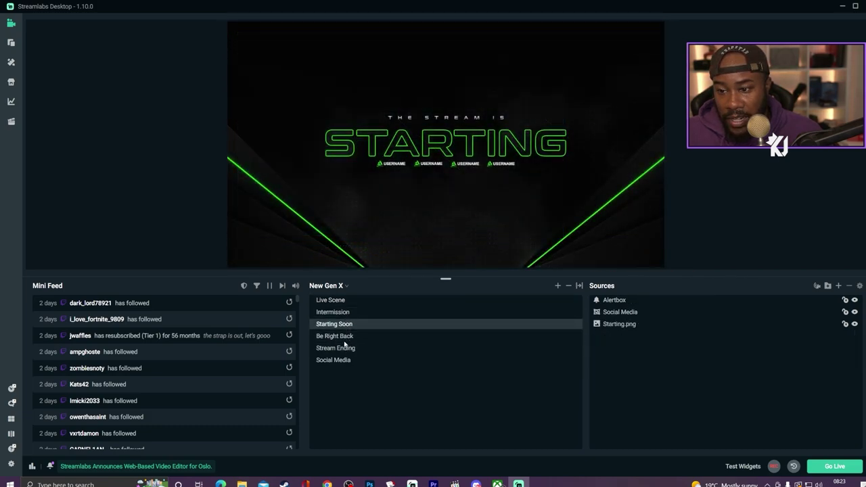
pyautogui.click(346, 352)
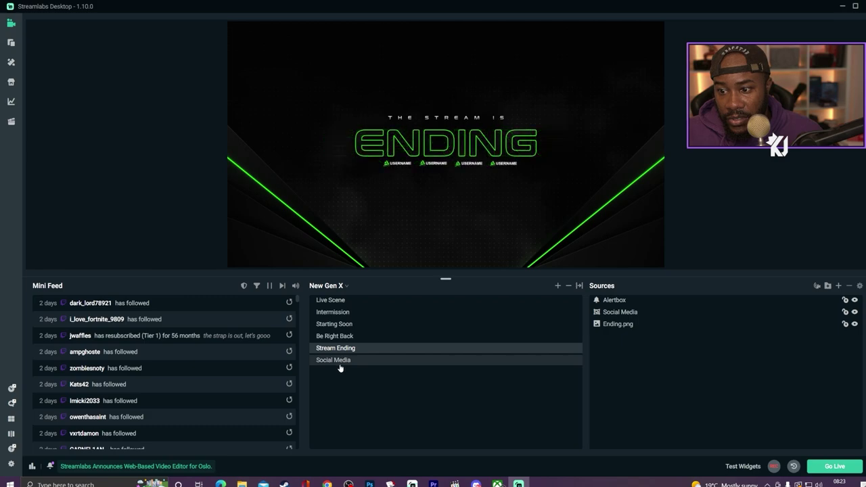
# Step: Select the Social Media source in the Stream Ending scene and open the Social Media scene it refers to
pyautogui.click(406, 141)
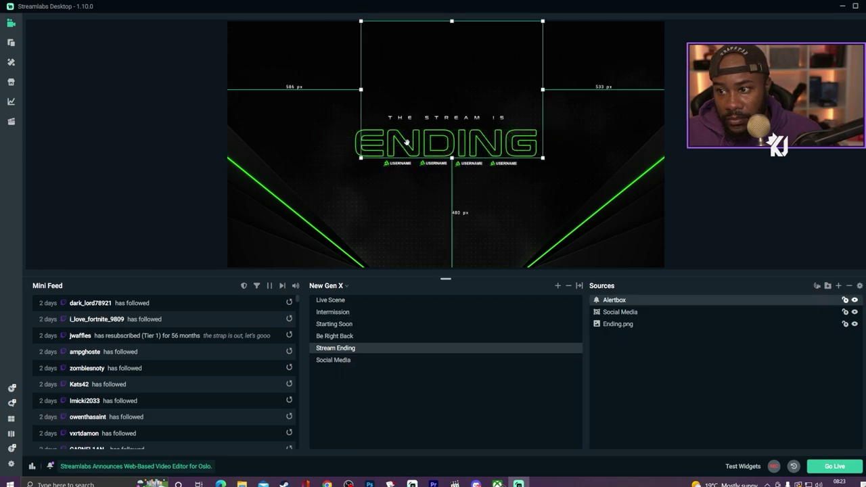
pyautogui.click(626, 313)
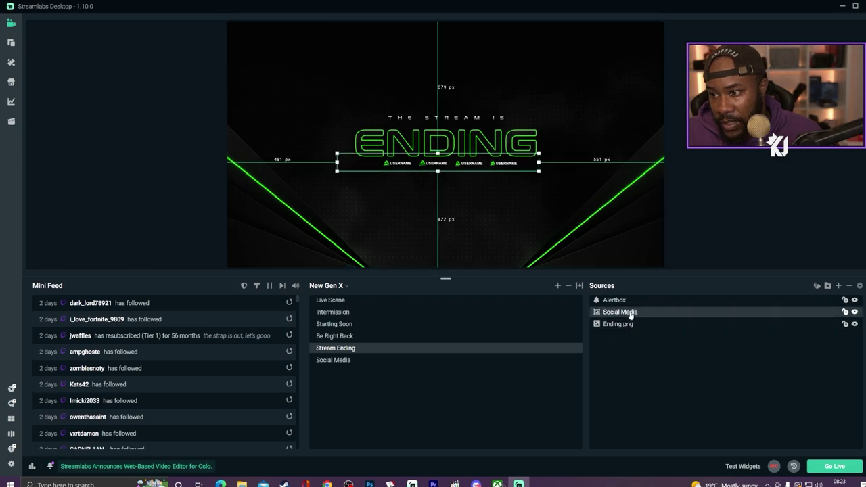
pyautogui.doubleClick(630, 313)
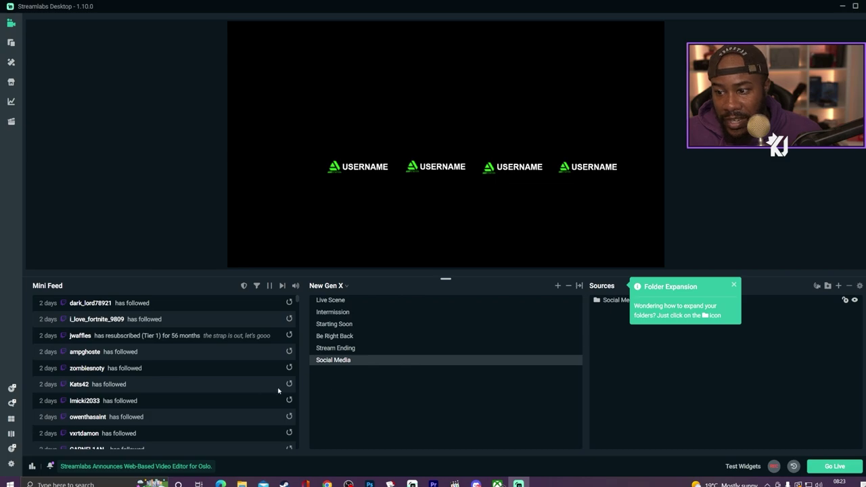
# Step: Replace the first USERNAME label in the Social Media scene with "King Jae", accept the text settings and deselect the label
pyautogui.moveTo(363, 166); pyautogui.dragTo(365, 166)
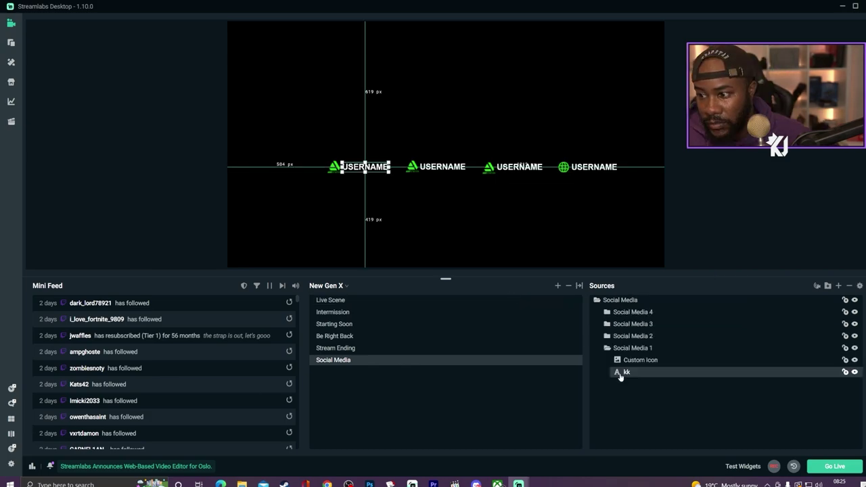
pyautogui.doubleClick(618, 372)
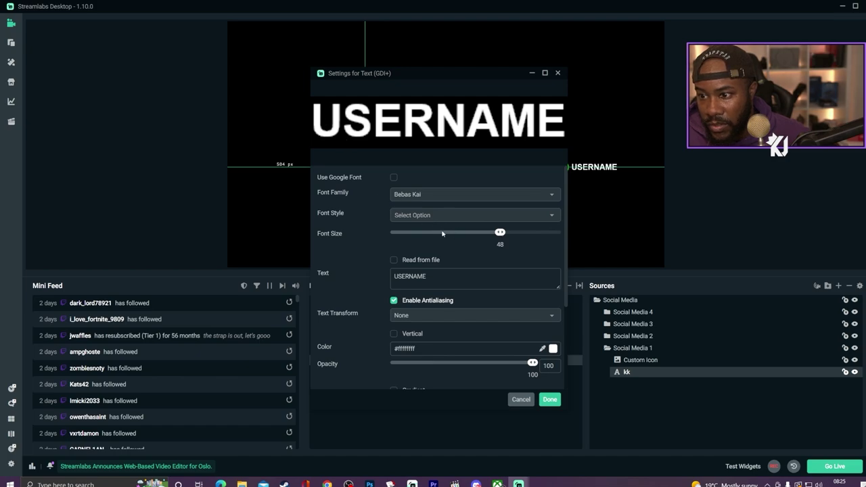
pyautogui.doubleClick(440, 276)
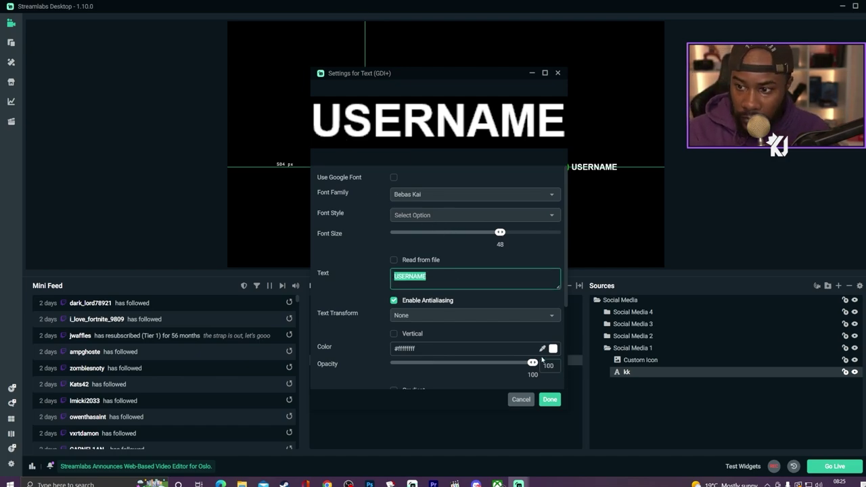
pyautogui.write('King Jae')
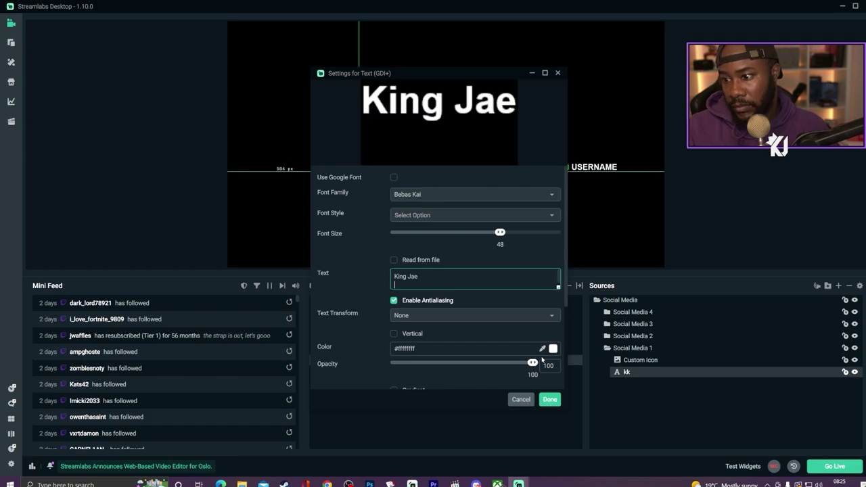
pyautogui.click(550, 399)
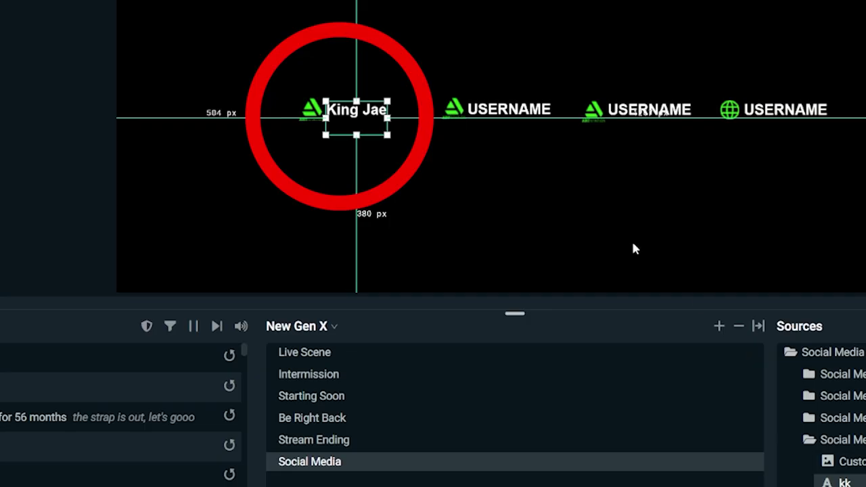
pyautogui.click(458, 62)
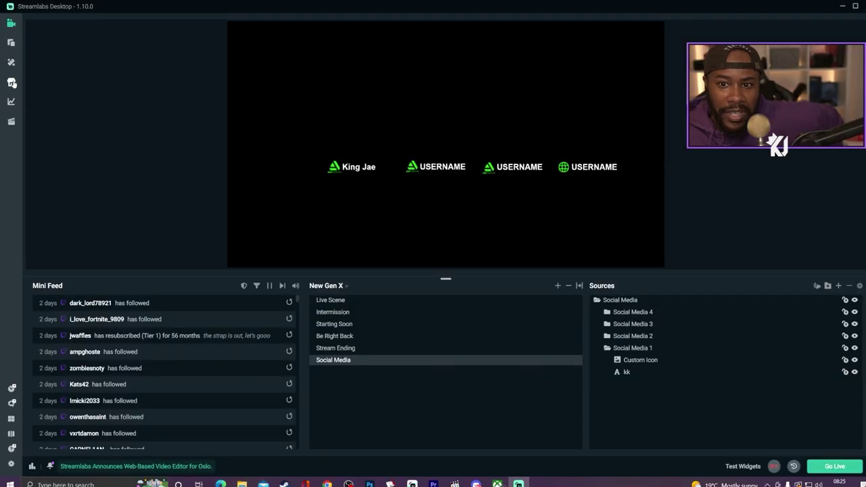
# Step: Install the LUCID scene theme by DreamerDesigns from the Just Added overlay themes
pyautogui.click(11, 62)
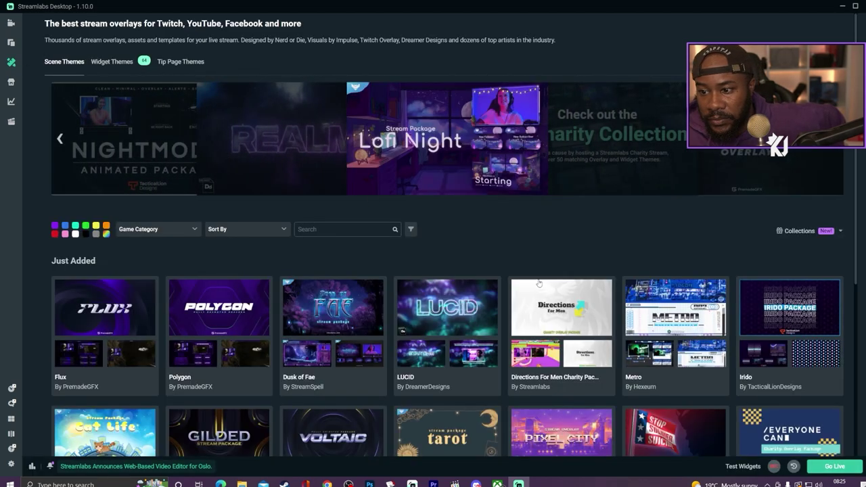
pyautogui.click(475, 326)
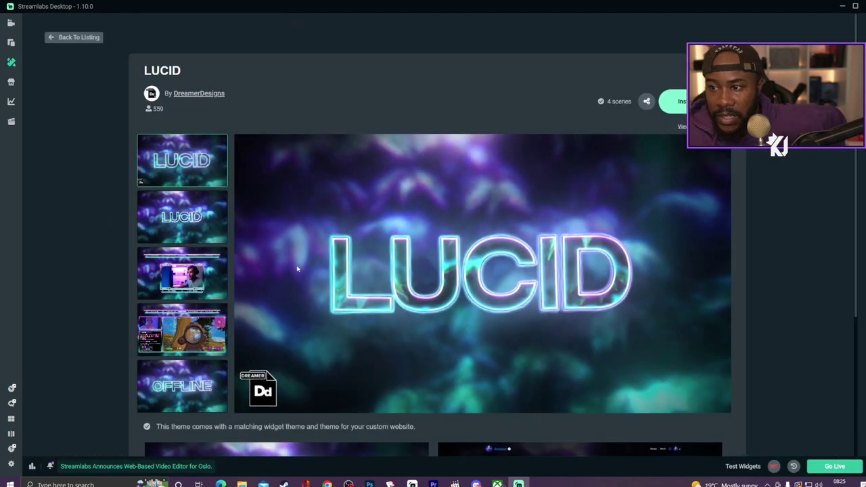
pyautogui.click(673, 101)
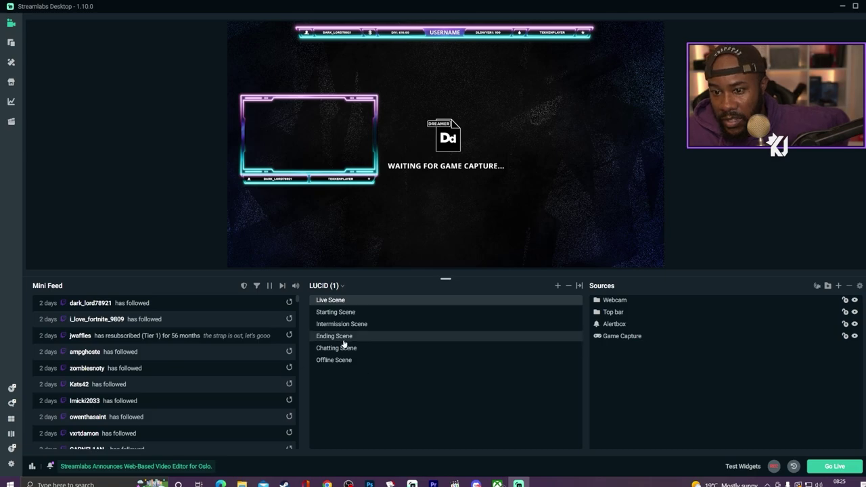
# Step: Preview the Starting, Intermission, Ending, Chatting and Offline scenes of the LUCID theme
pyautogui.click(353, 314)
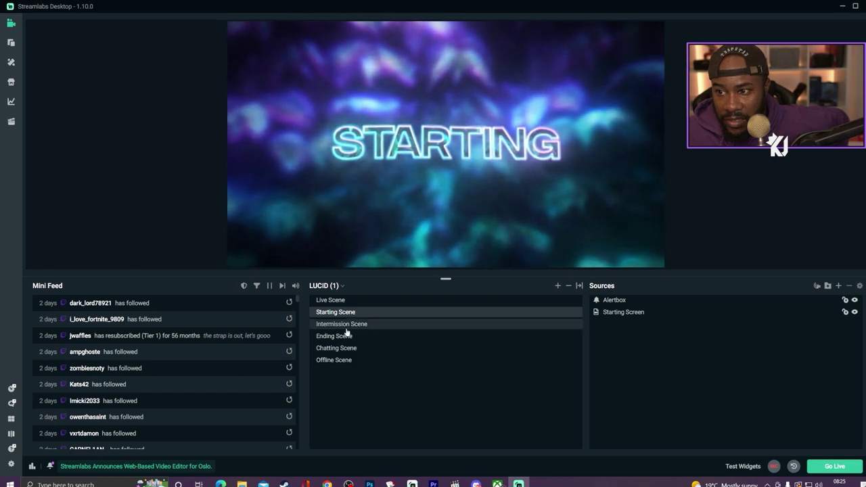
pyautogui.click(349, 325)
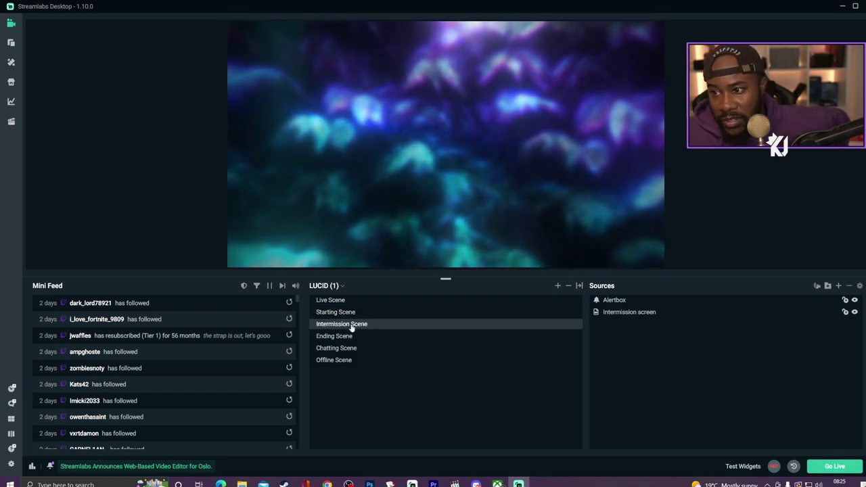
pyautogui.click(348, 339)
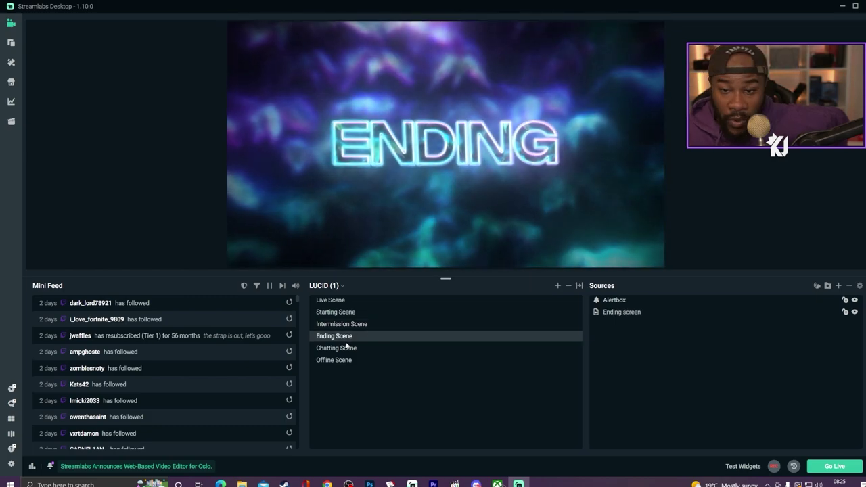
pyautogui.click(346, 348)
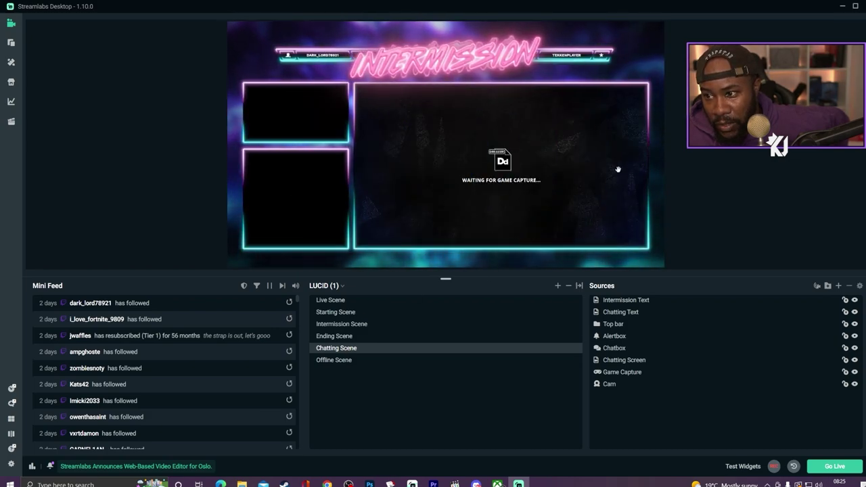
pyautogui.click(324, 361)
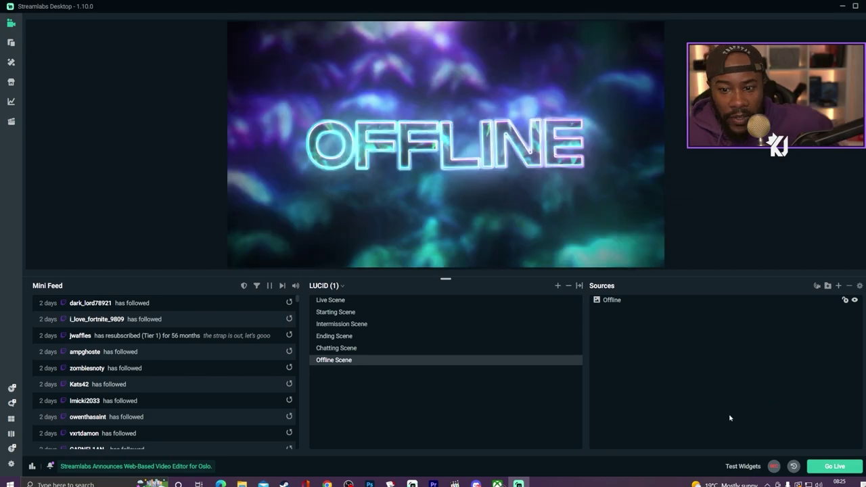
# Step: Add a Cam video capture source to the Chatting Scene using the Game Capture 4K60 Pro MK.2 device and fit it into the large frame
pyautogui.click(336, 348)
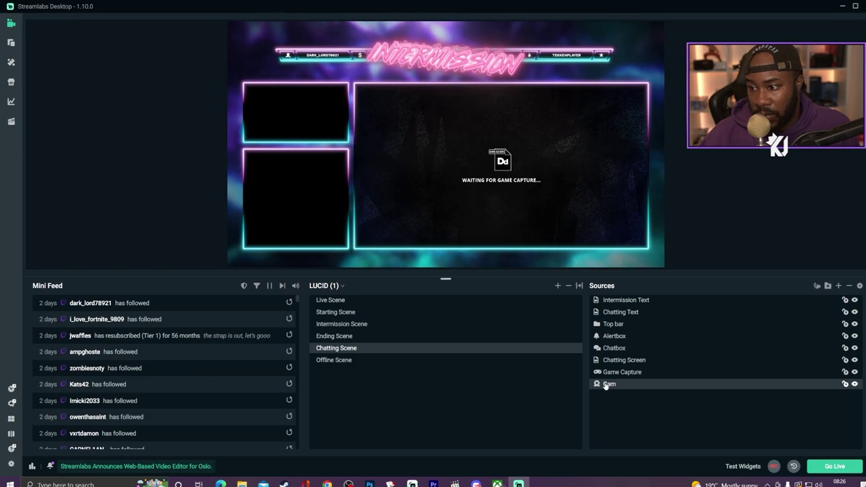
pyautogui.rightClick(614, 404)
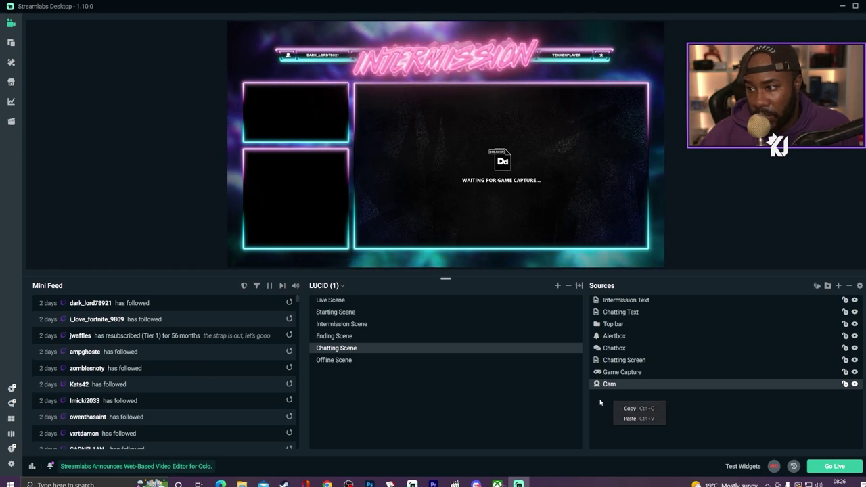
pyautogui.click(838, 285)
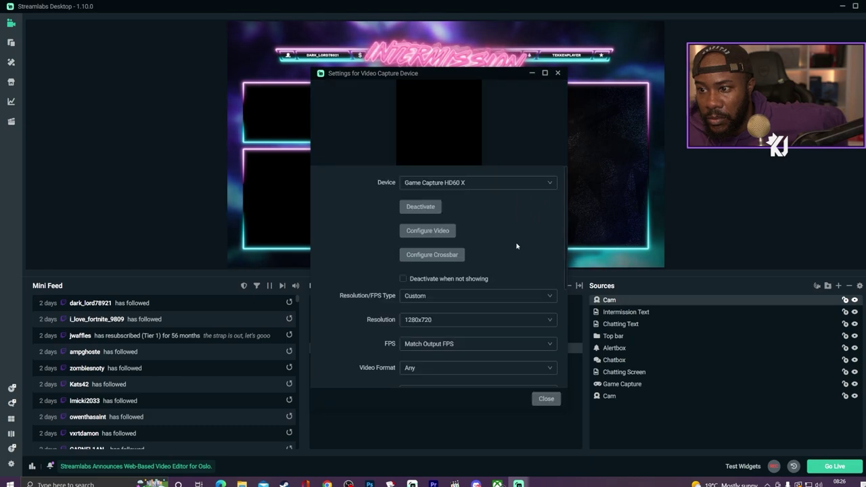
pyautogui.click(474, 213)
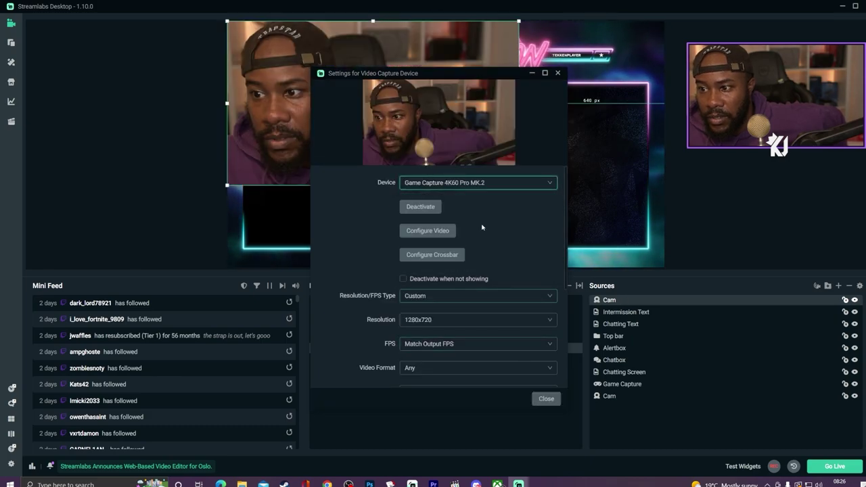
pyautogui.click(545, 398)
pyautogui.moveTo(333, 89); pyautogui.dragTo(460, 152)
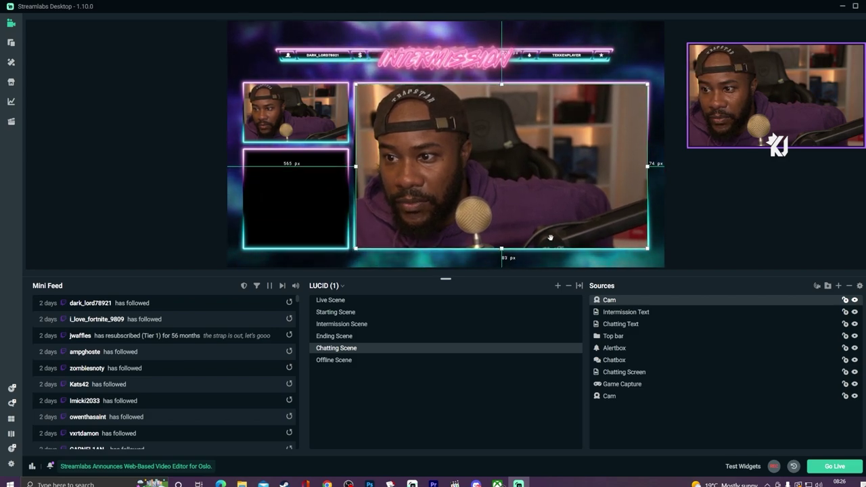
pyautogui.click(782, 212)
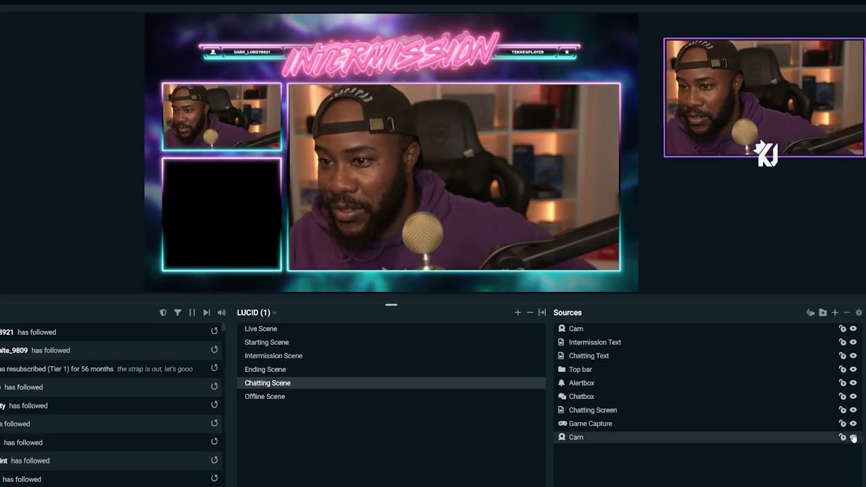
# Step: Hide the small-frame Cam source in the Chatting Scene and switch to the Live Scene
pyautogui.click(853, 436)
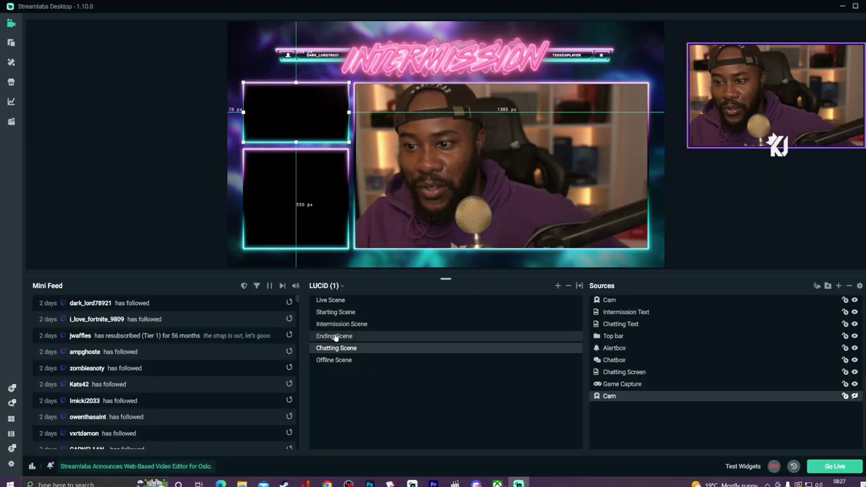
pyautogui.click(328, 336)
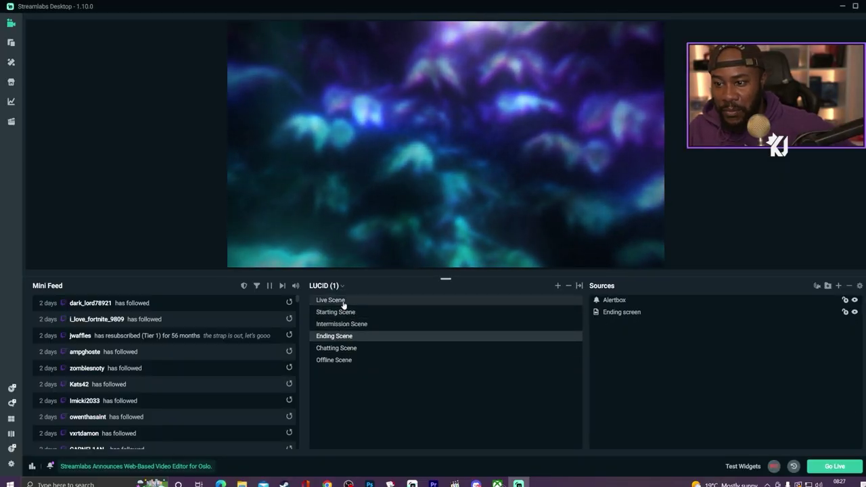
pyautogui.click(343, 302)
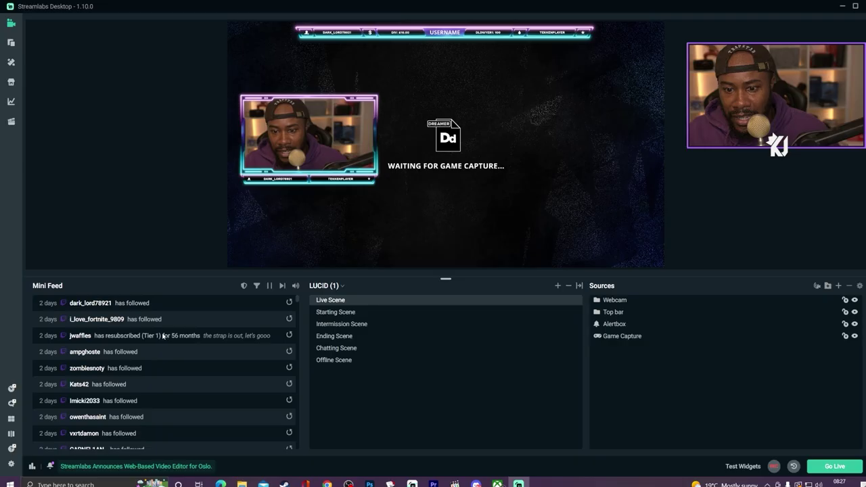
# Step: Review the Stream destinations, Output and Audio pages of the application settings
pyautogui.click(13, 462)
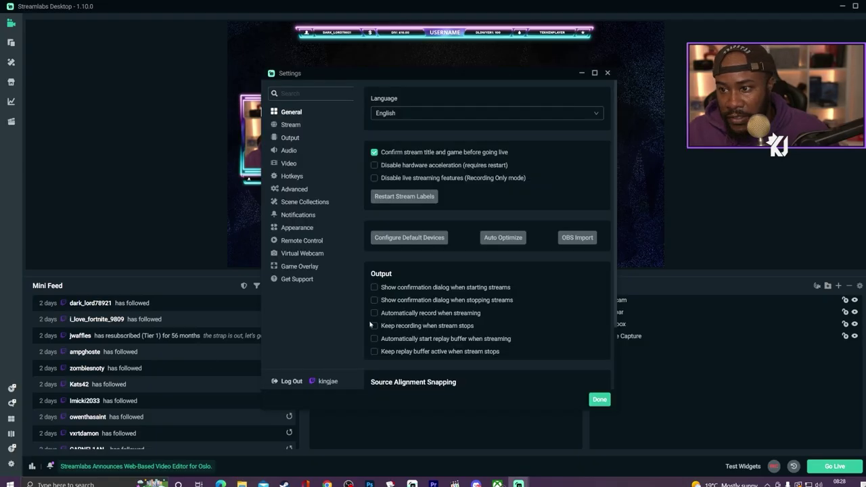
pyautogui.click(292, 128)
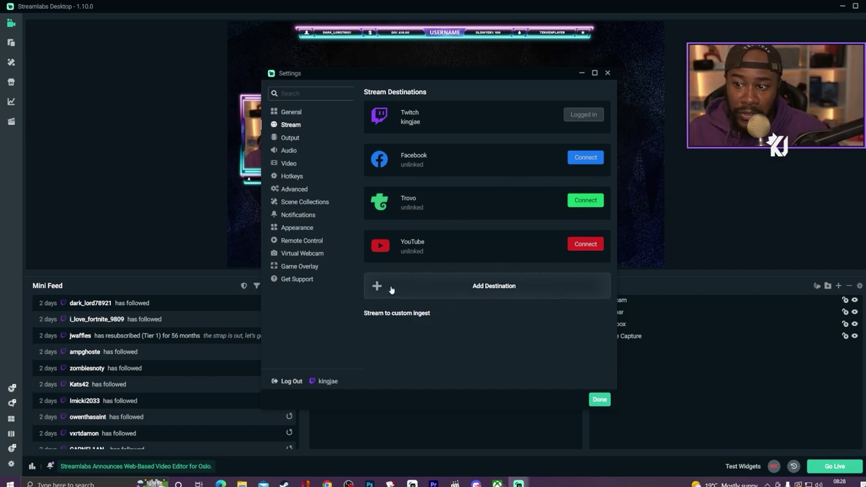
pyautogui.click(290, 139)
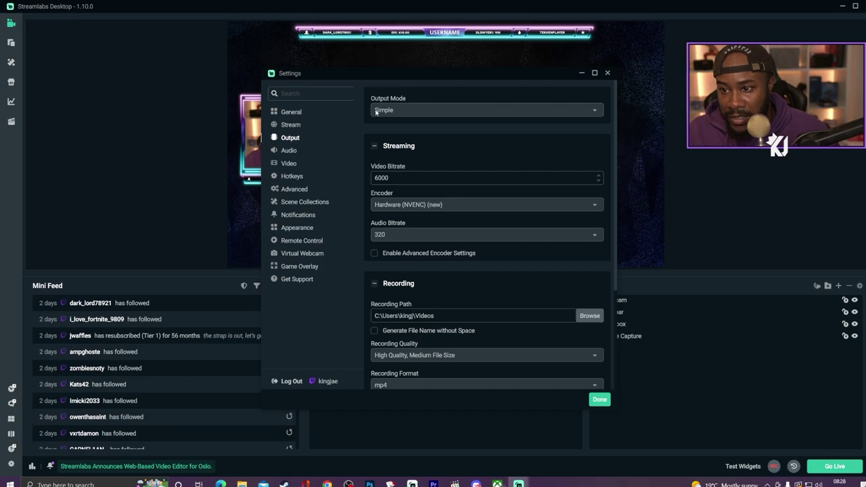
pyautogui.click(289, 152)
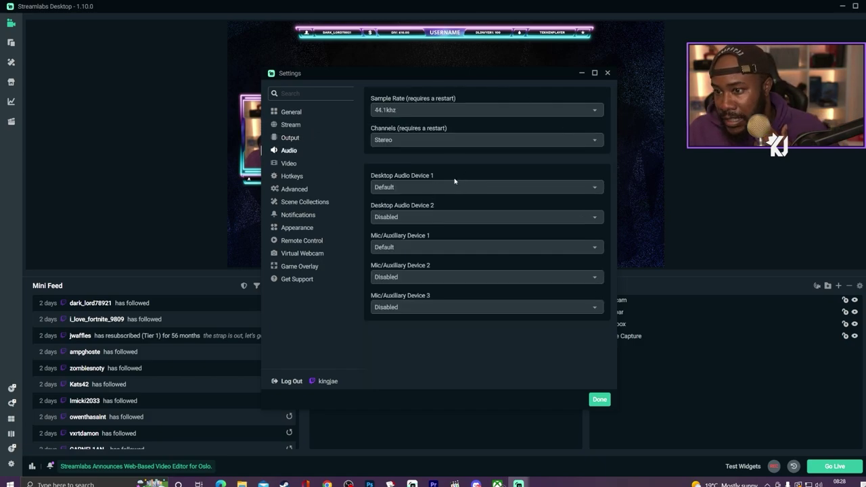
# Step: Set the output (scaled) resolution to 1920x1080 in the video settings and check the available base canvas resolutions
pyautogui.click(289, 164)
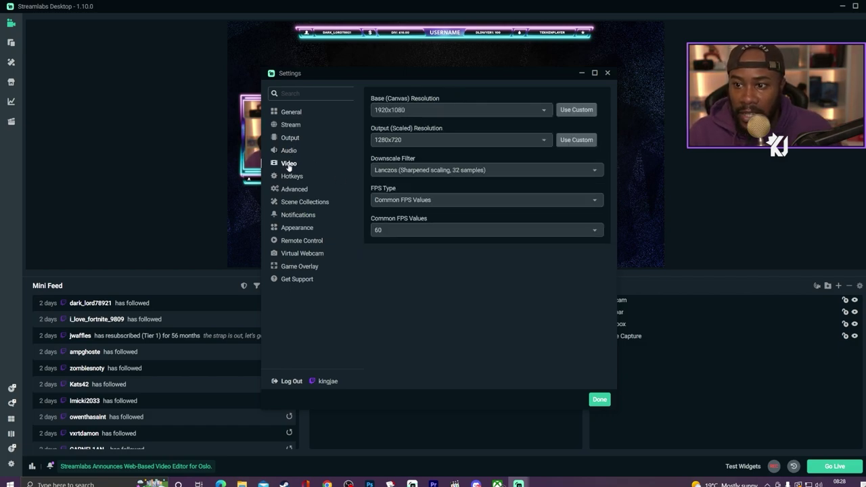
pyautogui.click(544, 141)
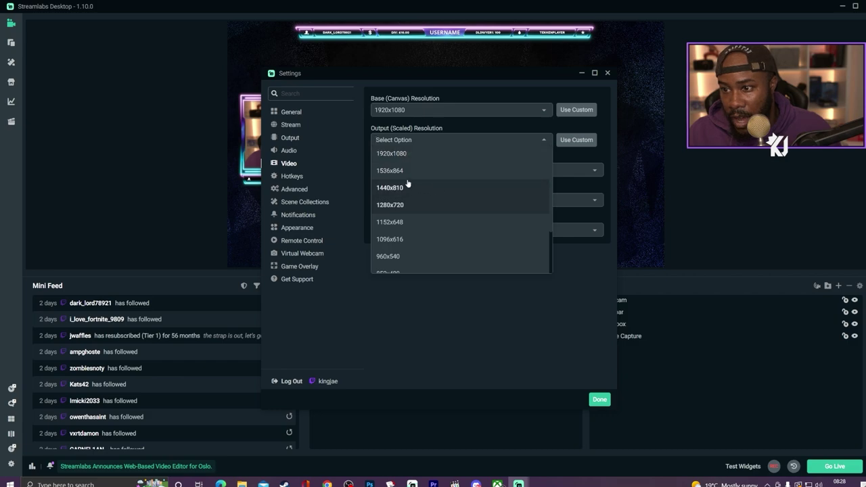
pyautogui.click(408, 153)
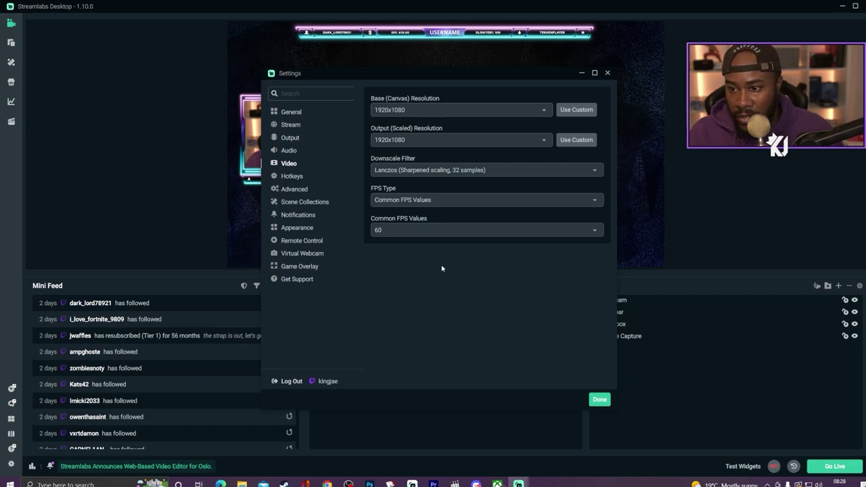
pyautogui.click(444, 110)
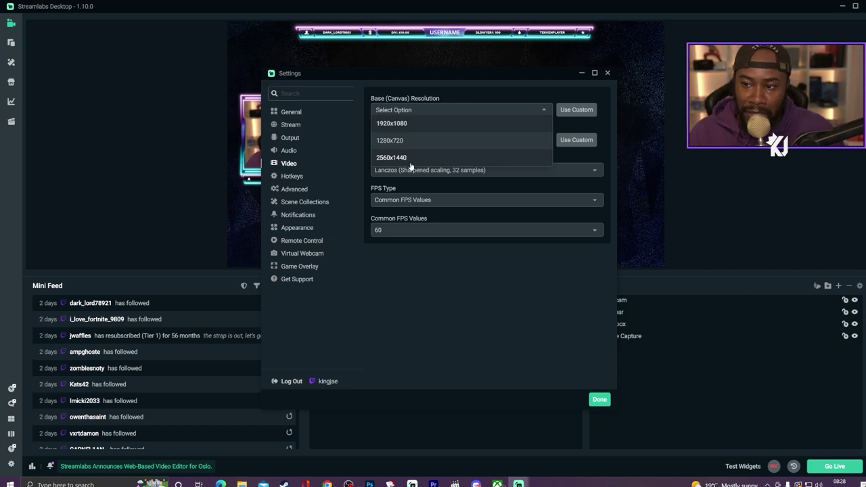
pyautogui.click(506, 291)
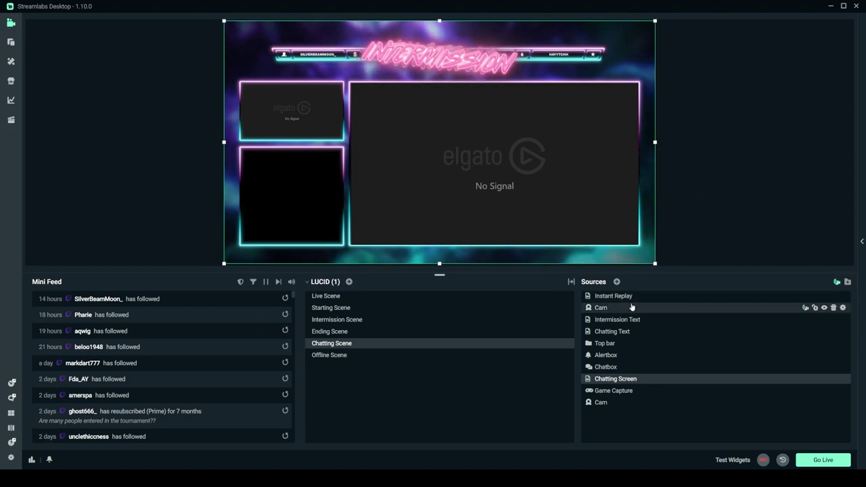
# Step: Cycle the Instant Replay source's visibility through stream only, recording only and back to both stream and recording
pyautogui.click(837, 283)
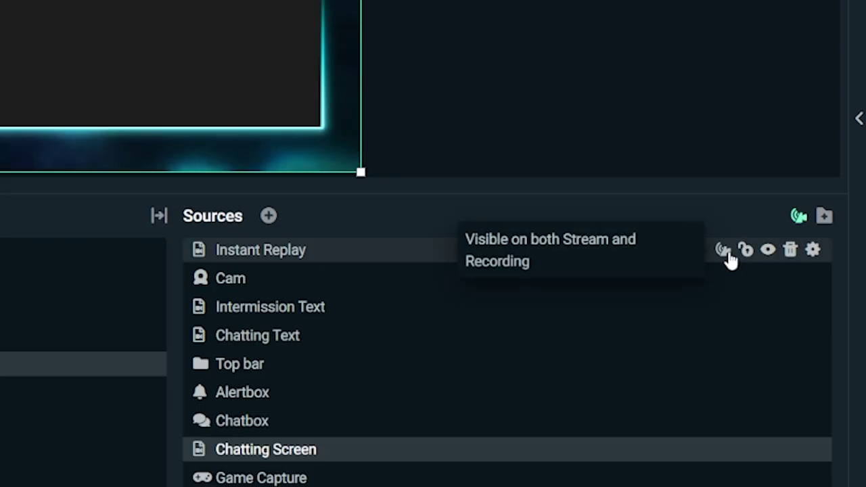
pyautogui.click(803, 298)
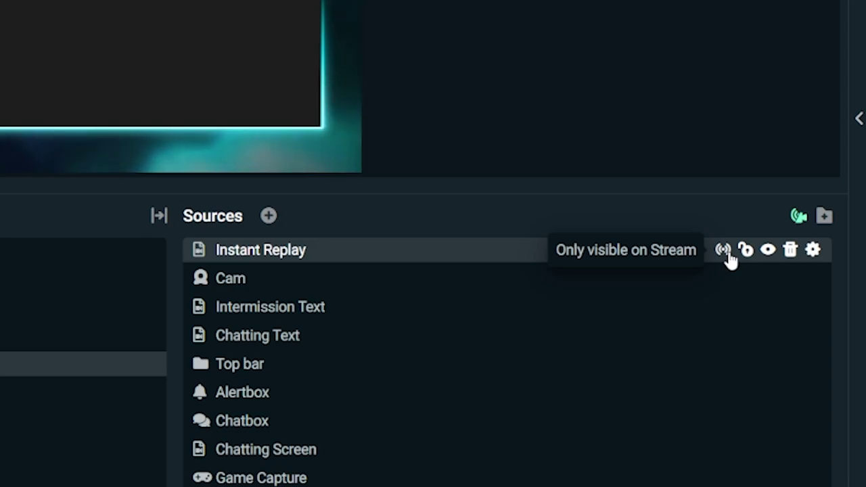
pyautogui.click(728, 257)
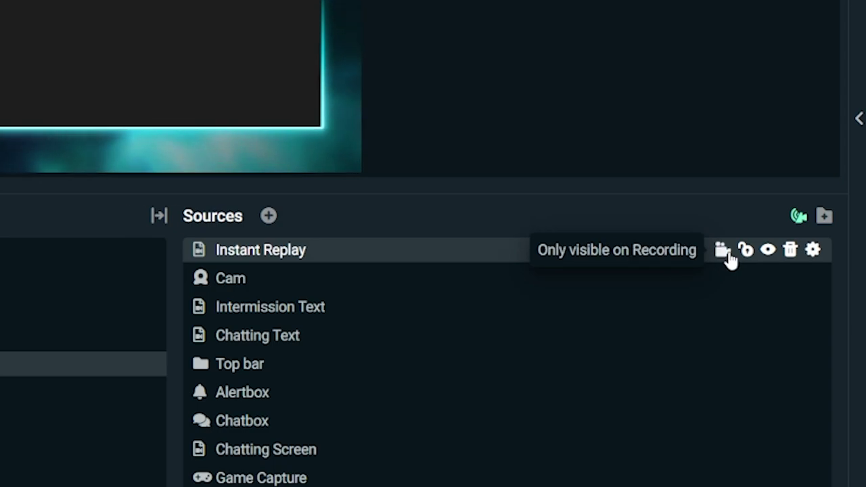
pyautogui.click(729, 257)
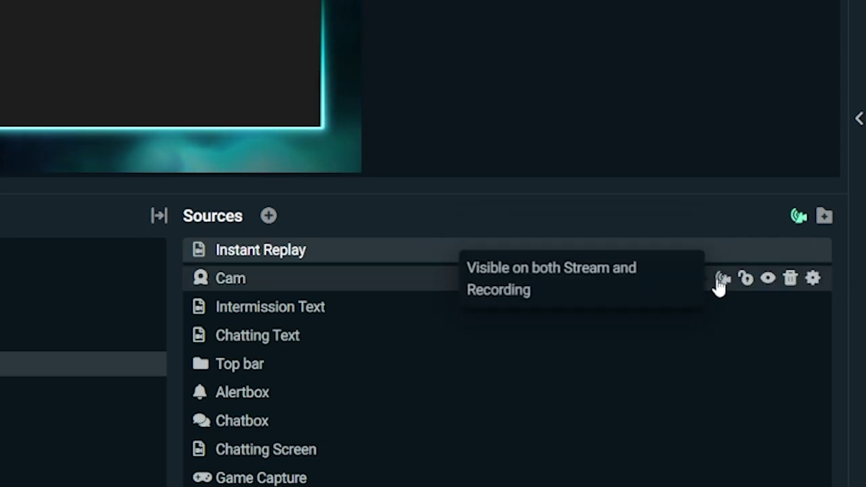
# Step: Cycle the upper Cam source through its stream-only and recording-only modes, returning it to both outputs
pyautogui.click(721, 285)
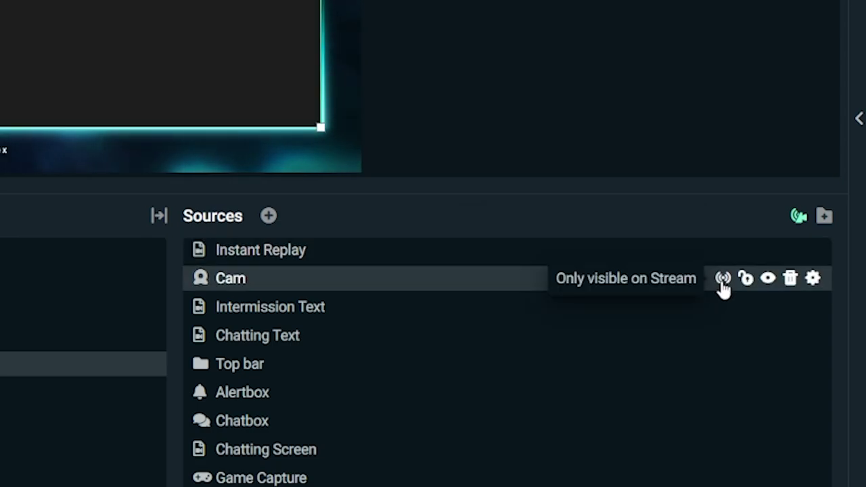
pyautogui.click(721, 286)
pyautogui.click(721, 285)
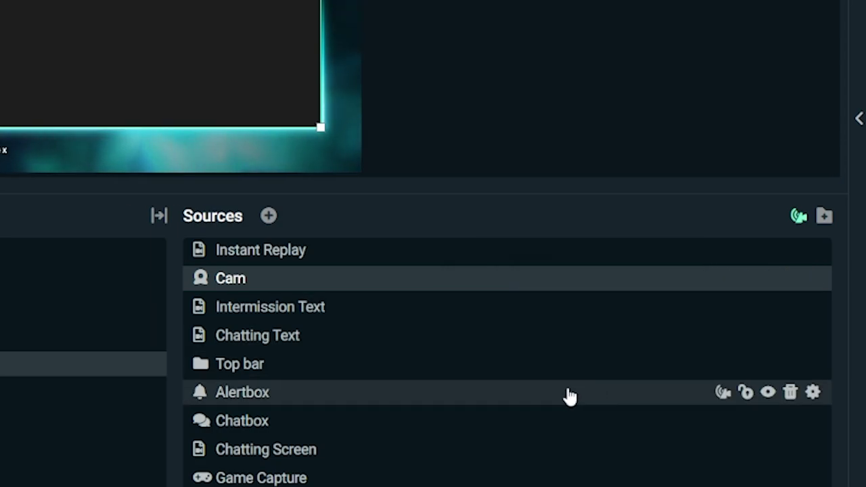
# Step: Make the Alertbox and Chatbox sources visible only on the stream
pyautogui.click(722, 394)
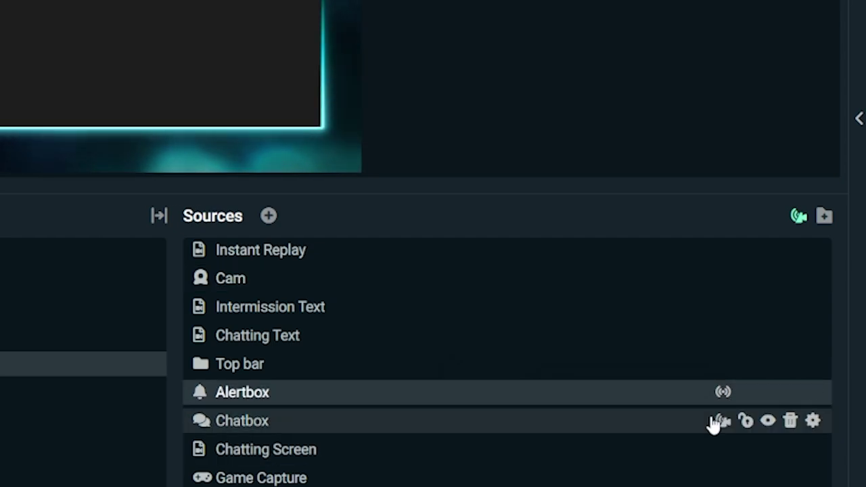
pyautogui.click(721, 422)
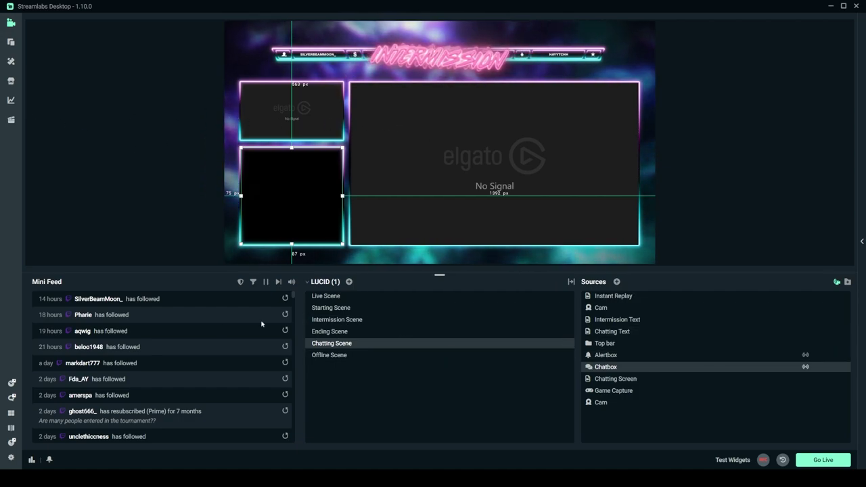
# Step: Review the replay buffer output settings and the general streaming options, and start the replay buffer
pyautogui.click(11, 457)
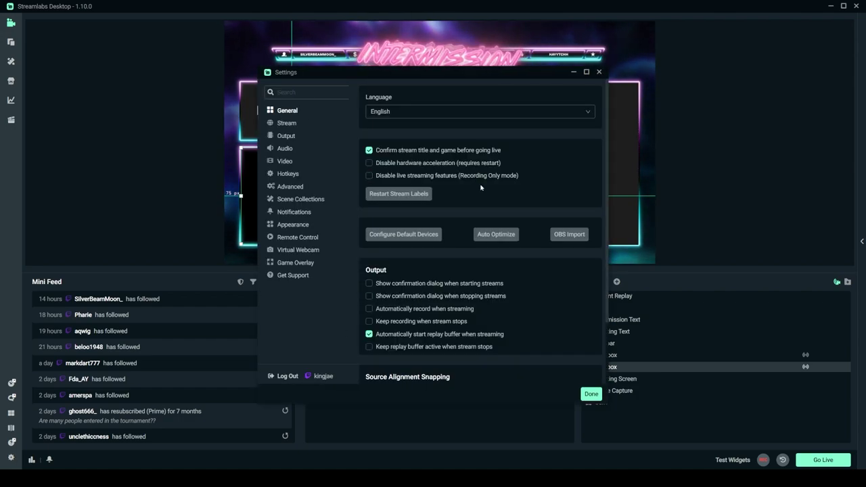
pyautogui.click(285, 135)
pyautogui.click(488, 131)
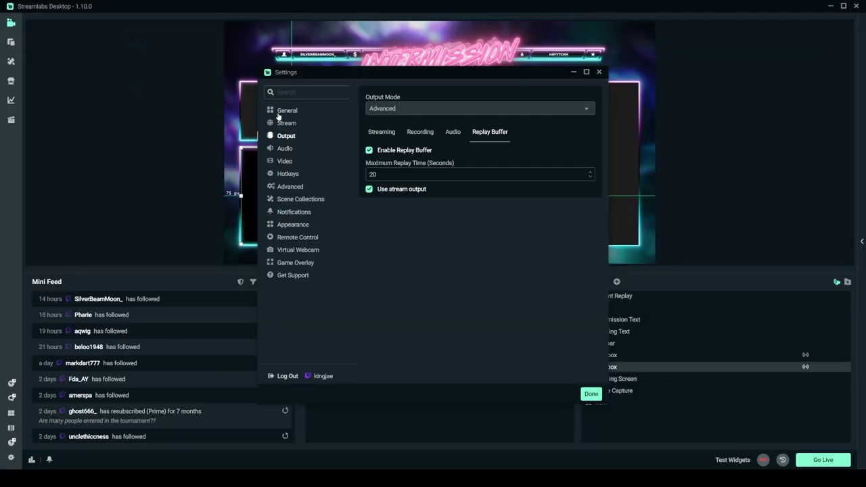
pyautogui.click(212, 81)
pyautogui.scroll(-5, 392, 271)
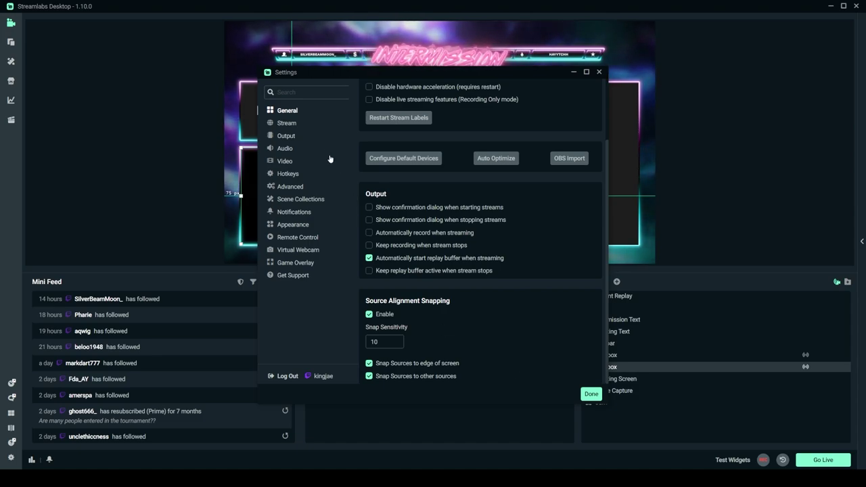
pyautogui.scroll(1, 449, 193)
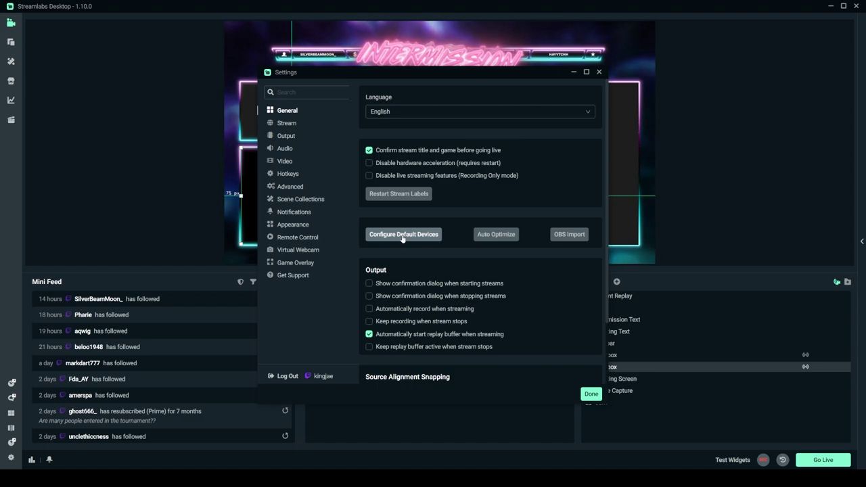
pyautogui.click(591, 393)
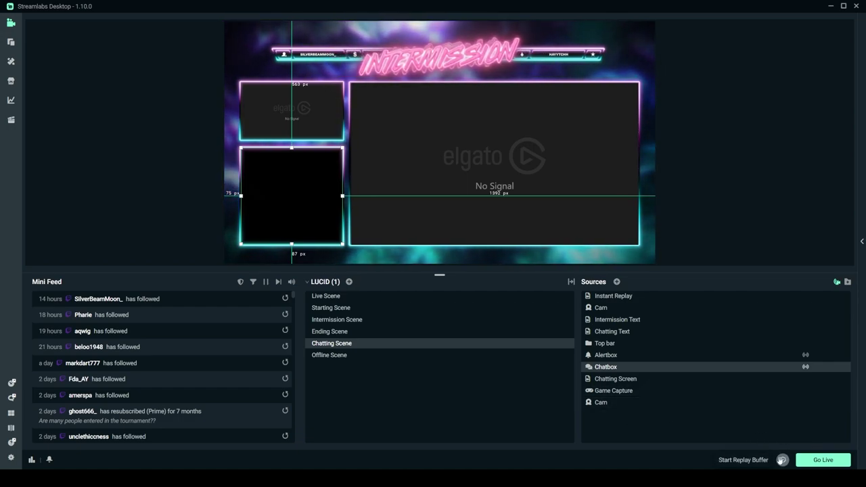
pyautogui.click(782, 459)
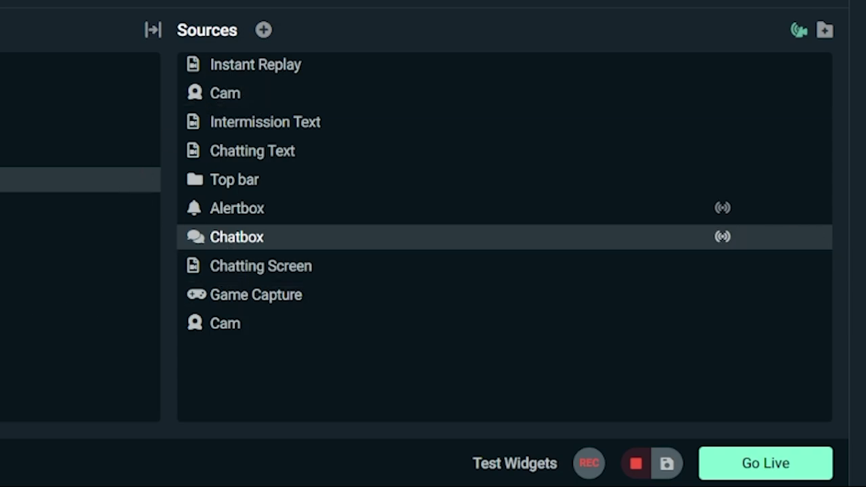
# Step: Remove the Instant Replay source from the Chatting Scene
pyautogui.rightClick(308, 360)
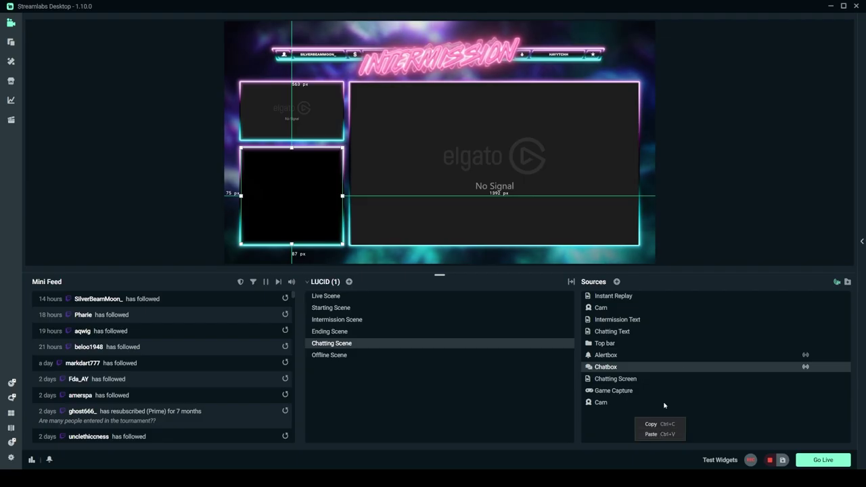
pyautogui.click(620, 297)
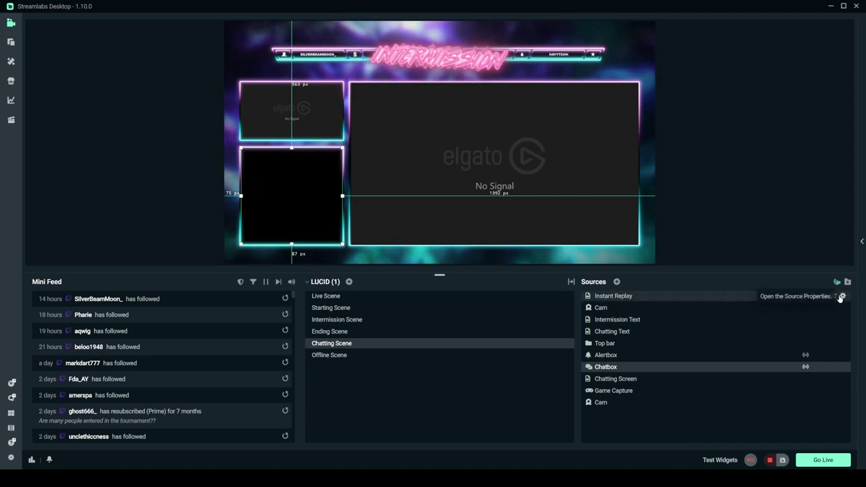
pyautogui.click(840, 298)
pyautogui.click(833, 295)
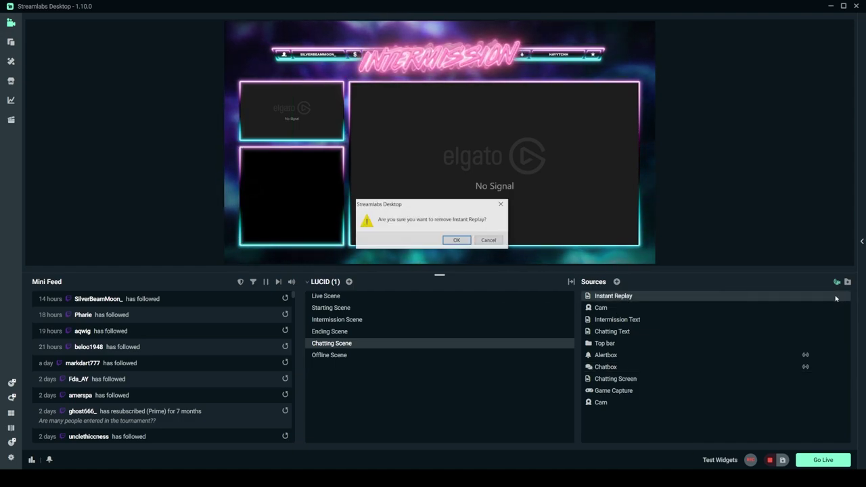
pyautogui.click(458, 240)
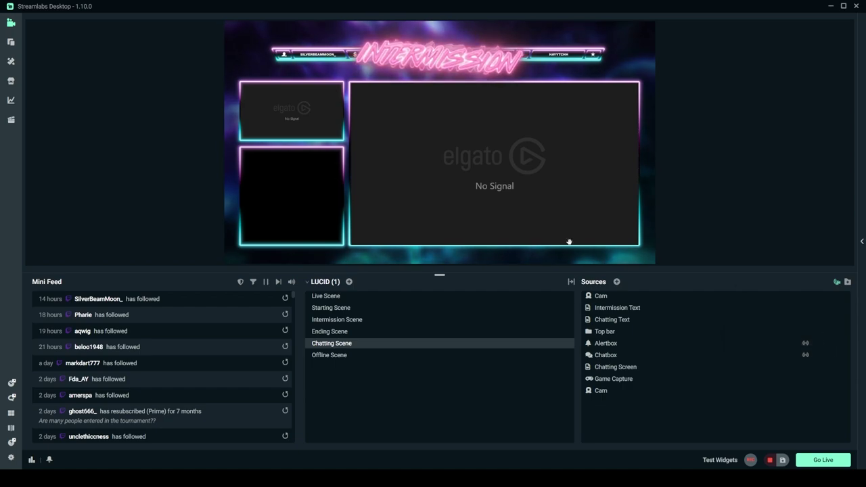
# Step: Add a new Instant Replay source to the Chatting Scene
pyautogui.click(616, 282)
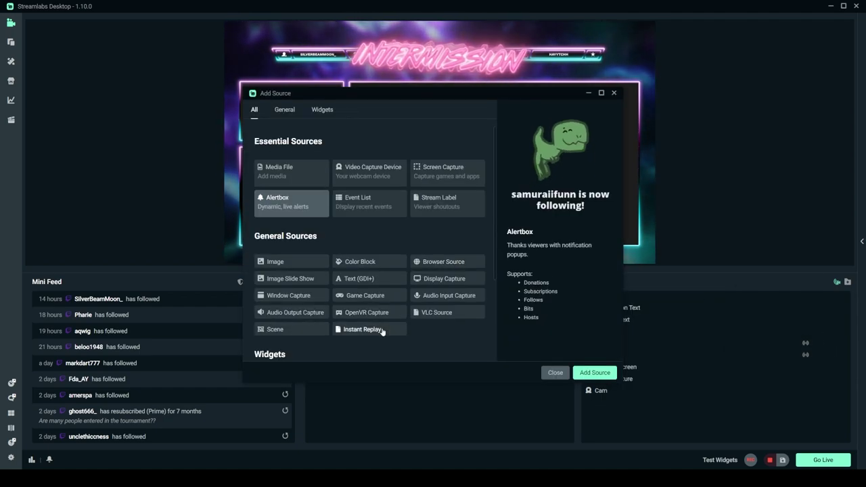
pyautogui.click(382, 329)
pyautogui.click(594, 372)
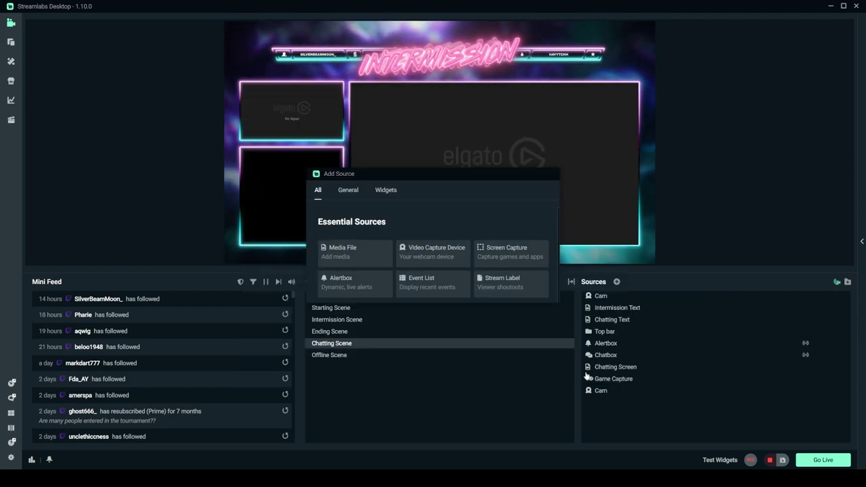
pyautogui.click(520, 291)
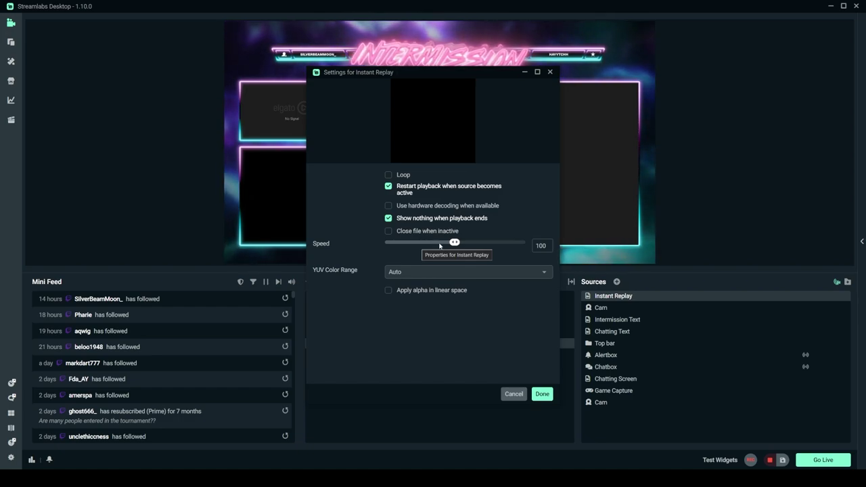
# Step: Set the Instant Replay playback speed to 51, keeping playback restart on source activation enabled, and apply the settings
pyautogui.moveTo(455, 243); pyautogui.dragTo(420, 252)
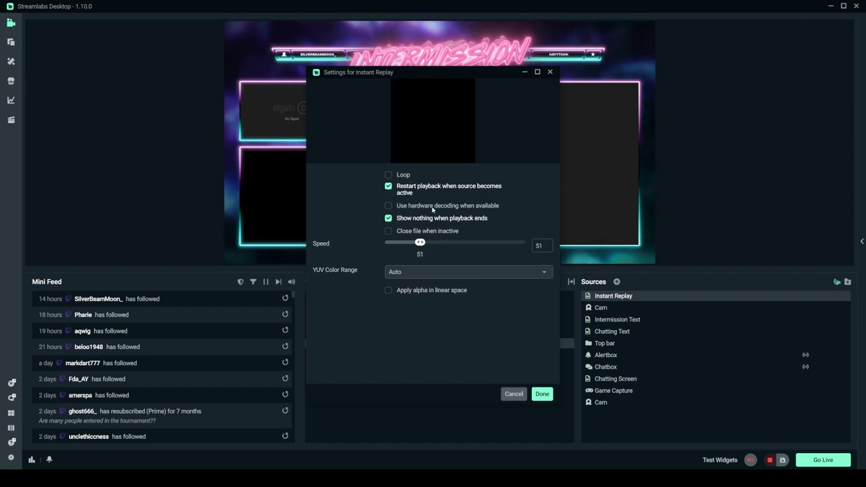
pyautogui.click(388, 187)
pyautogui.click(388, 187)
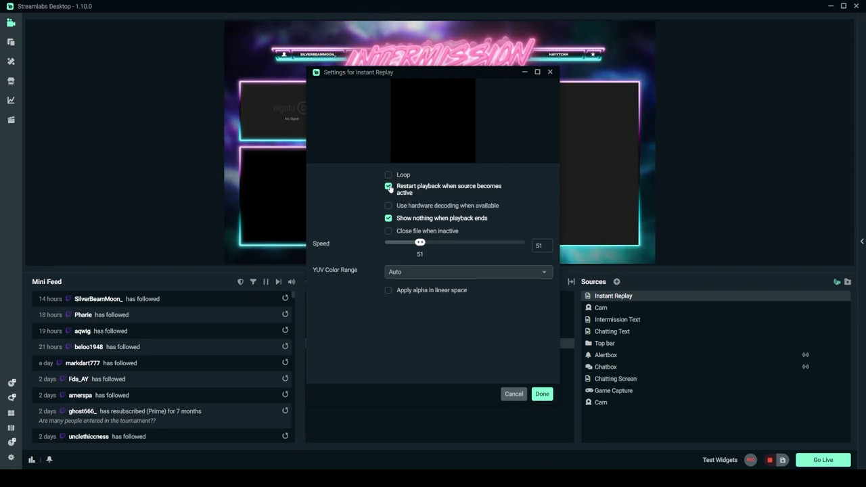
pyautogui.click(541, 393)
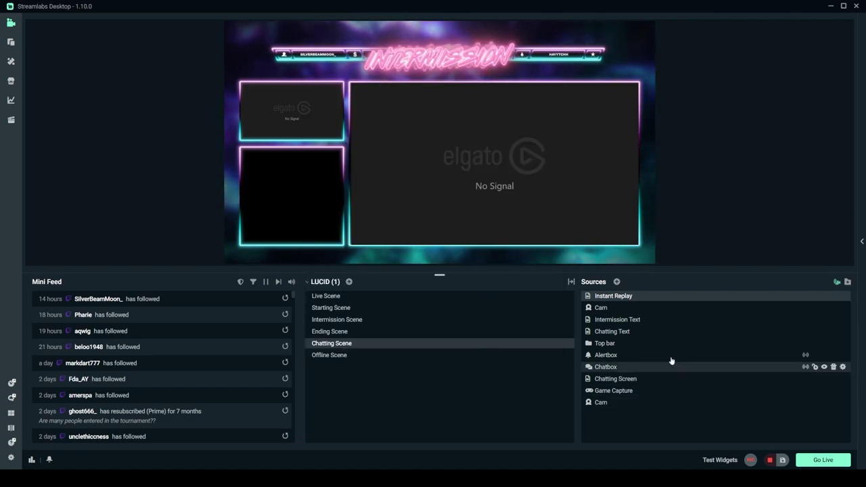
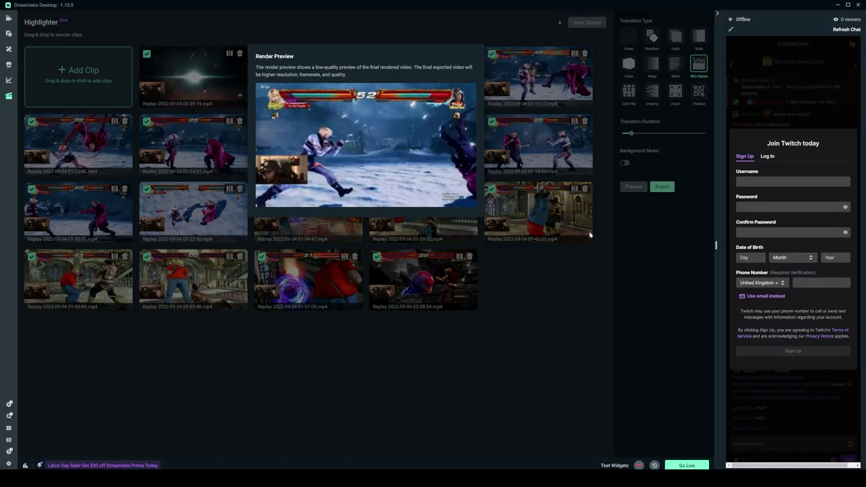
# Step: Close the Highlighter render preview and open the export options for the replay clips
pyautogui.click(514, 97)
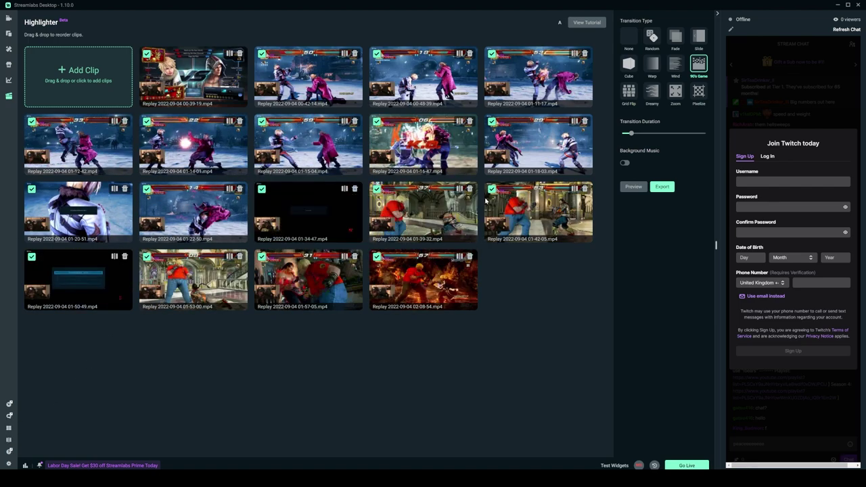
pyautogui.click(662, 190)
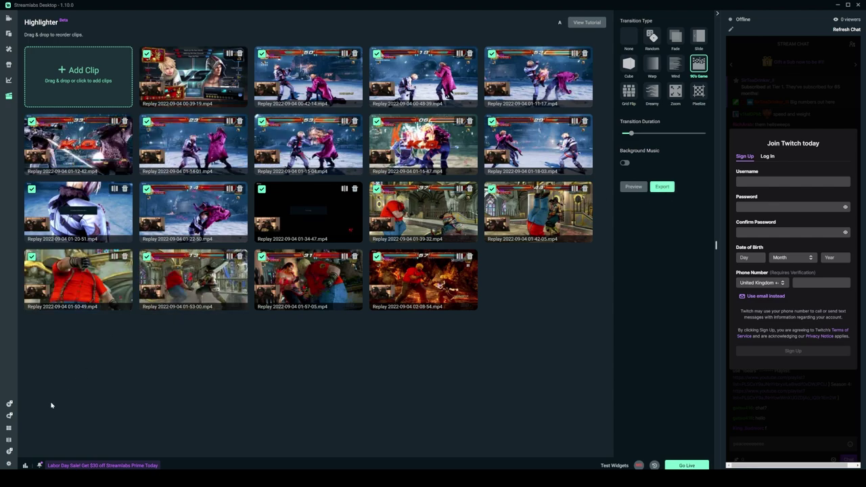
# Step: Examine the recording and replay buffer options in the output settings, including the available recording formats
pyautogui.click(9, 440)
pyautogui.click(318, 160)
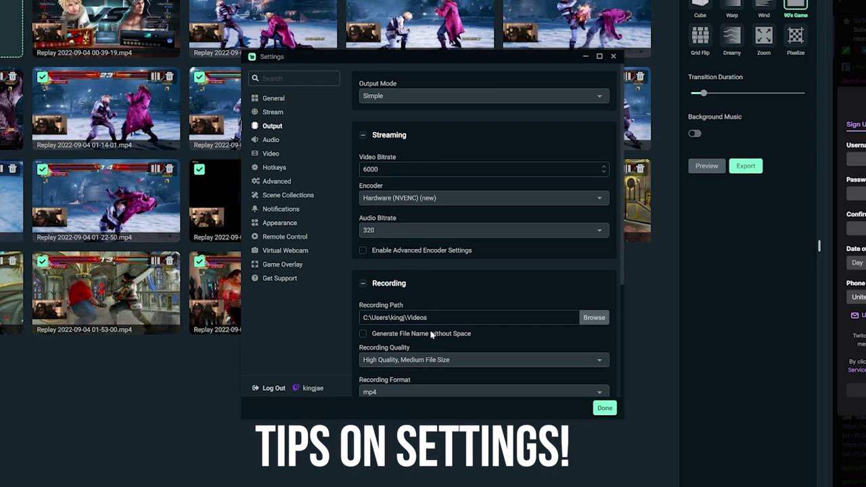
pyautogui.scroll(-3, 407, 268)
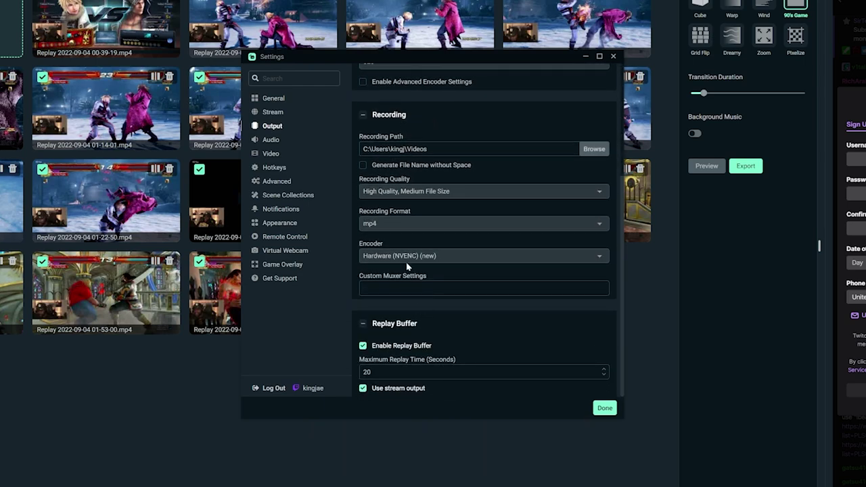
pyautogui.click(599, 225)
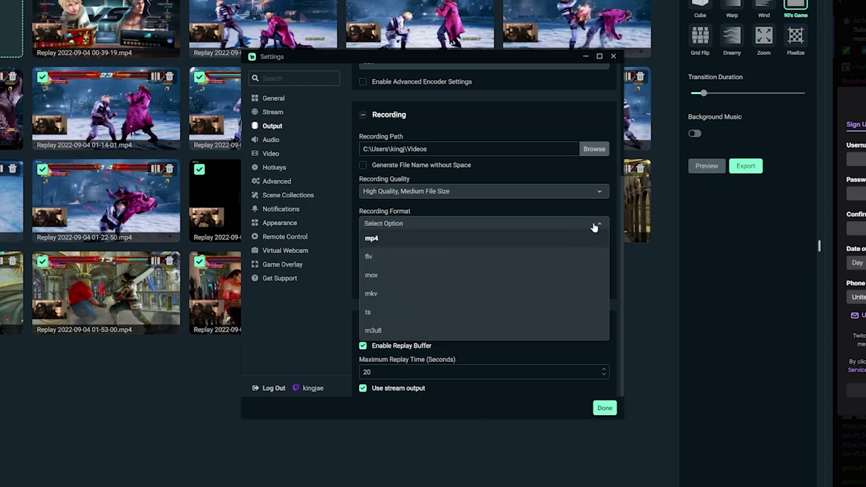
pyautogui.click(605, 225)
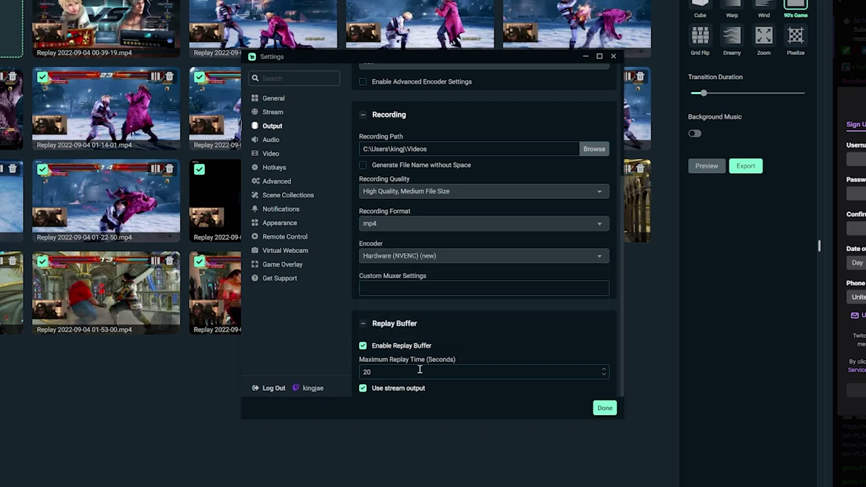